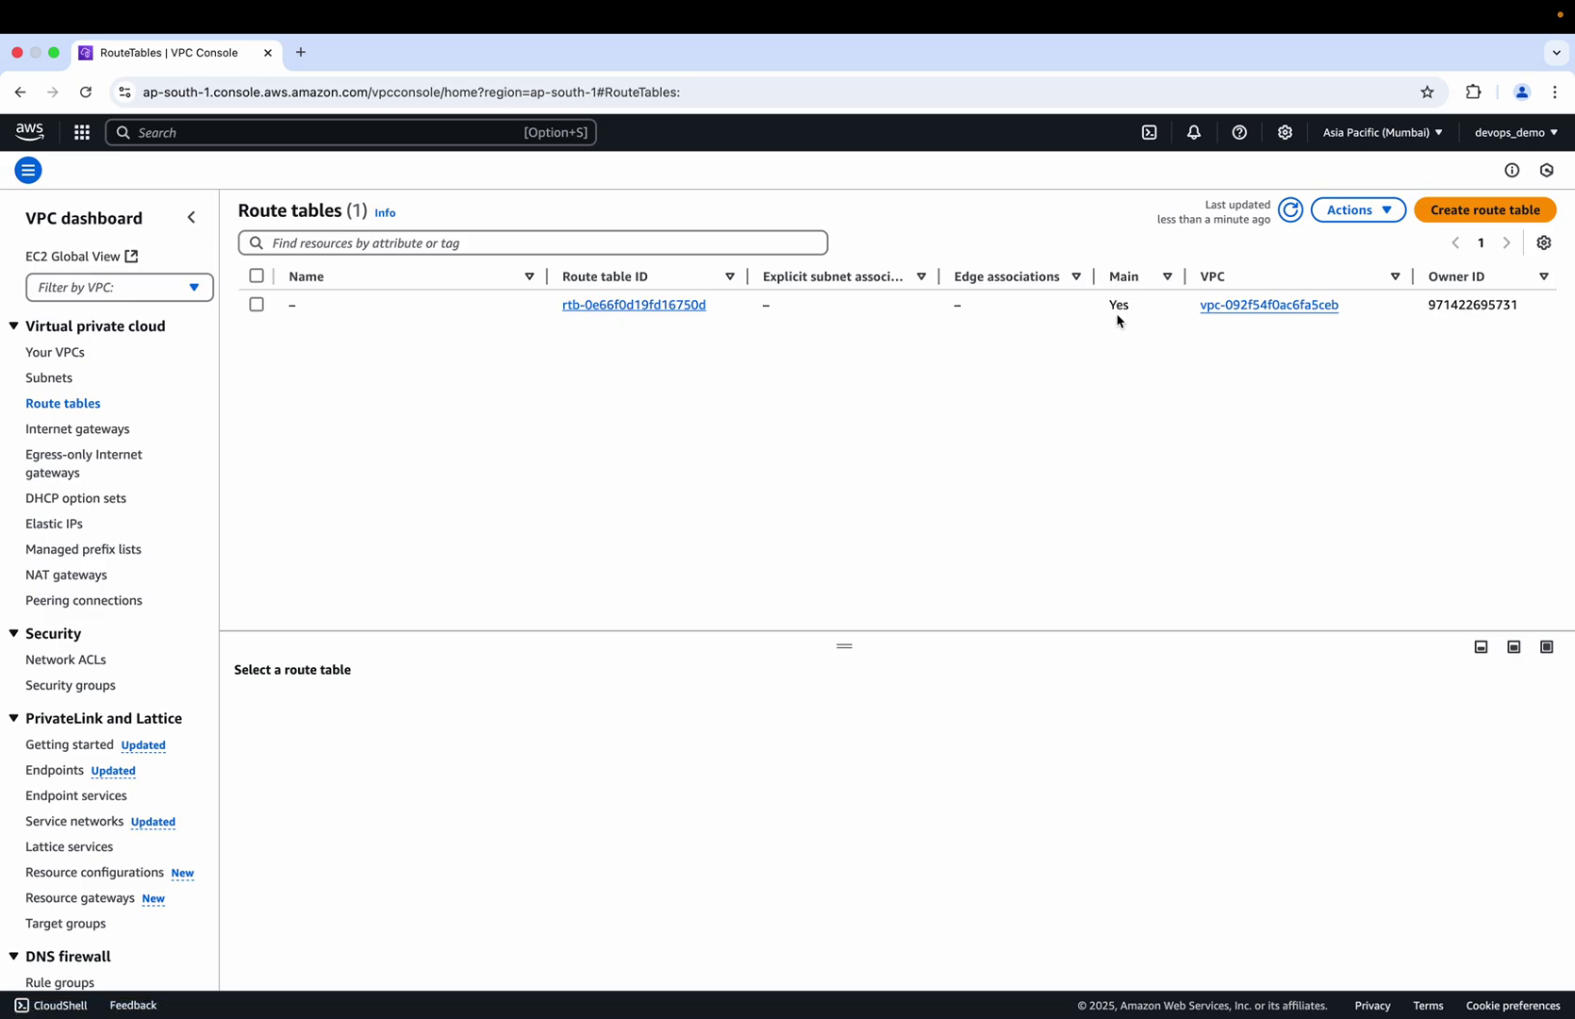
- Open the main route table and examine its routes and subnet associations
click(617, 307)
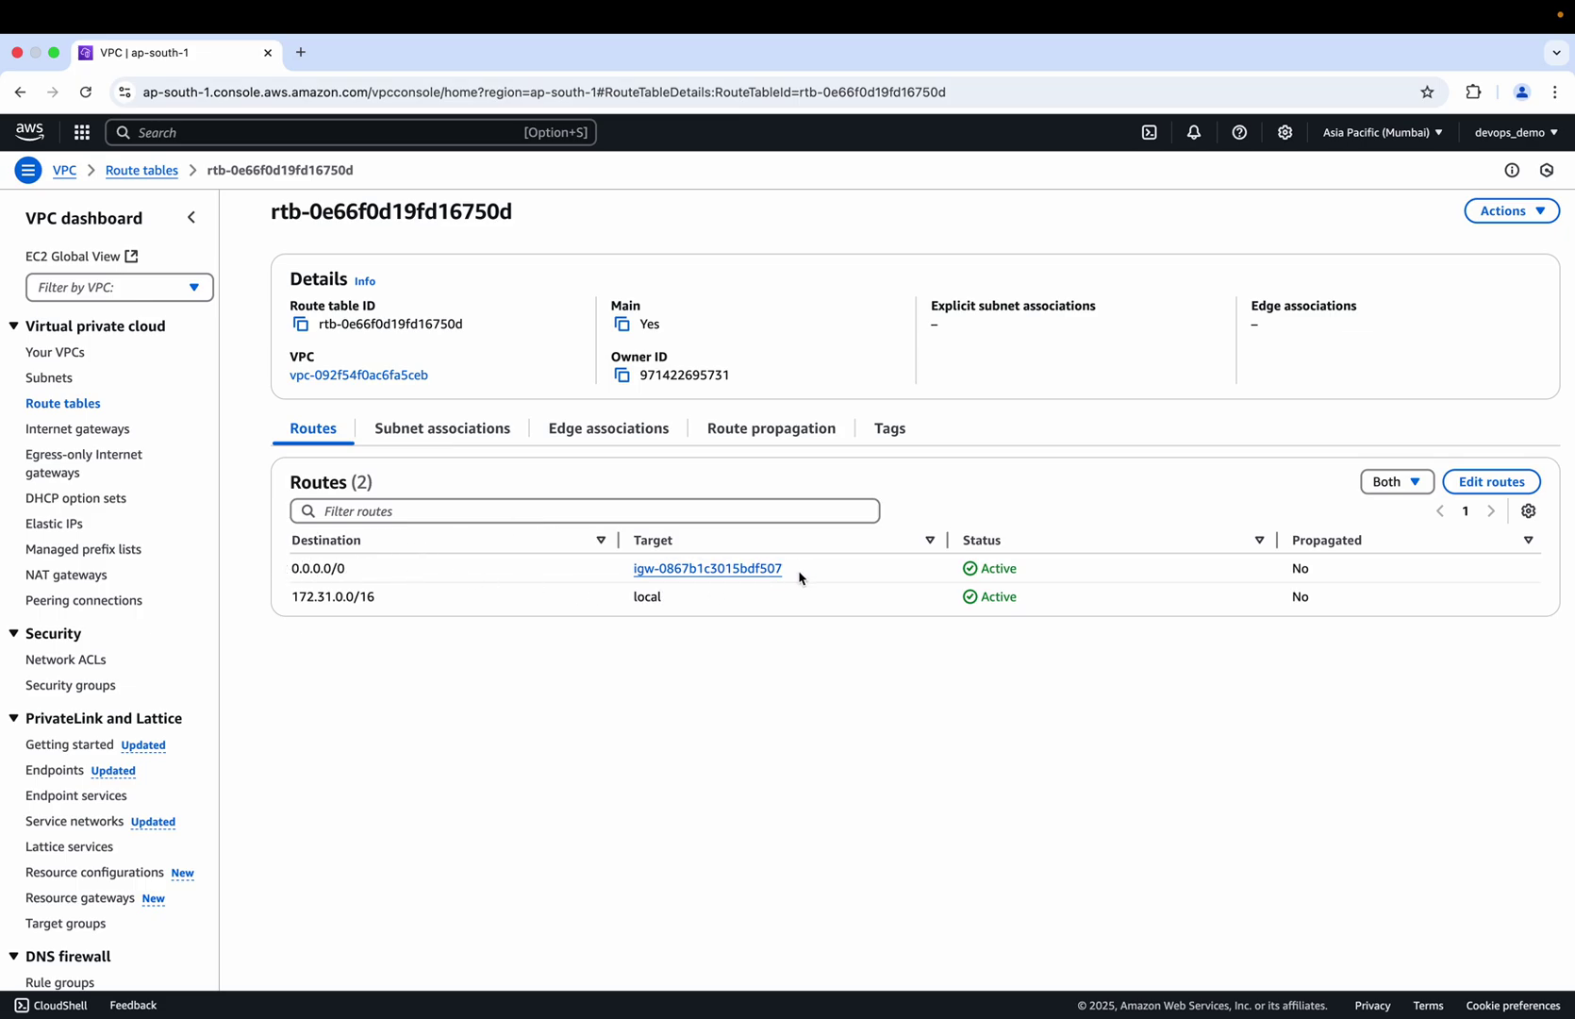
click(446, 429)
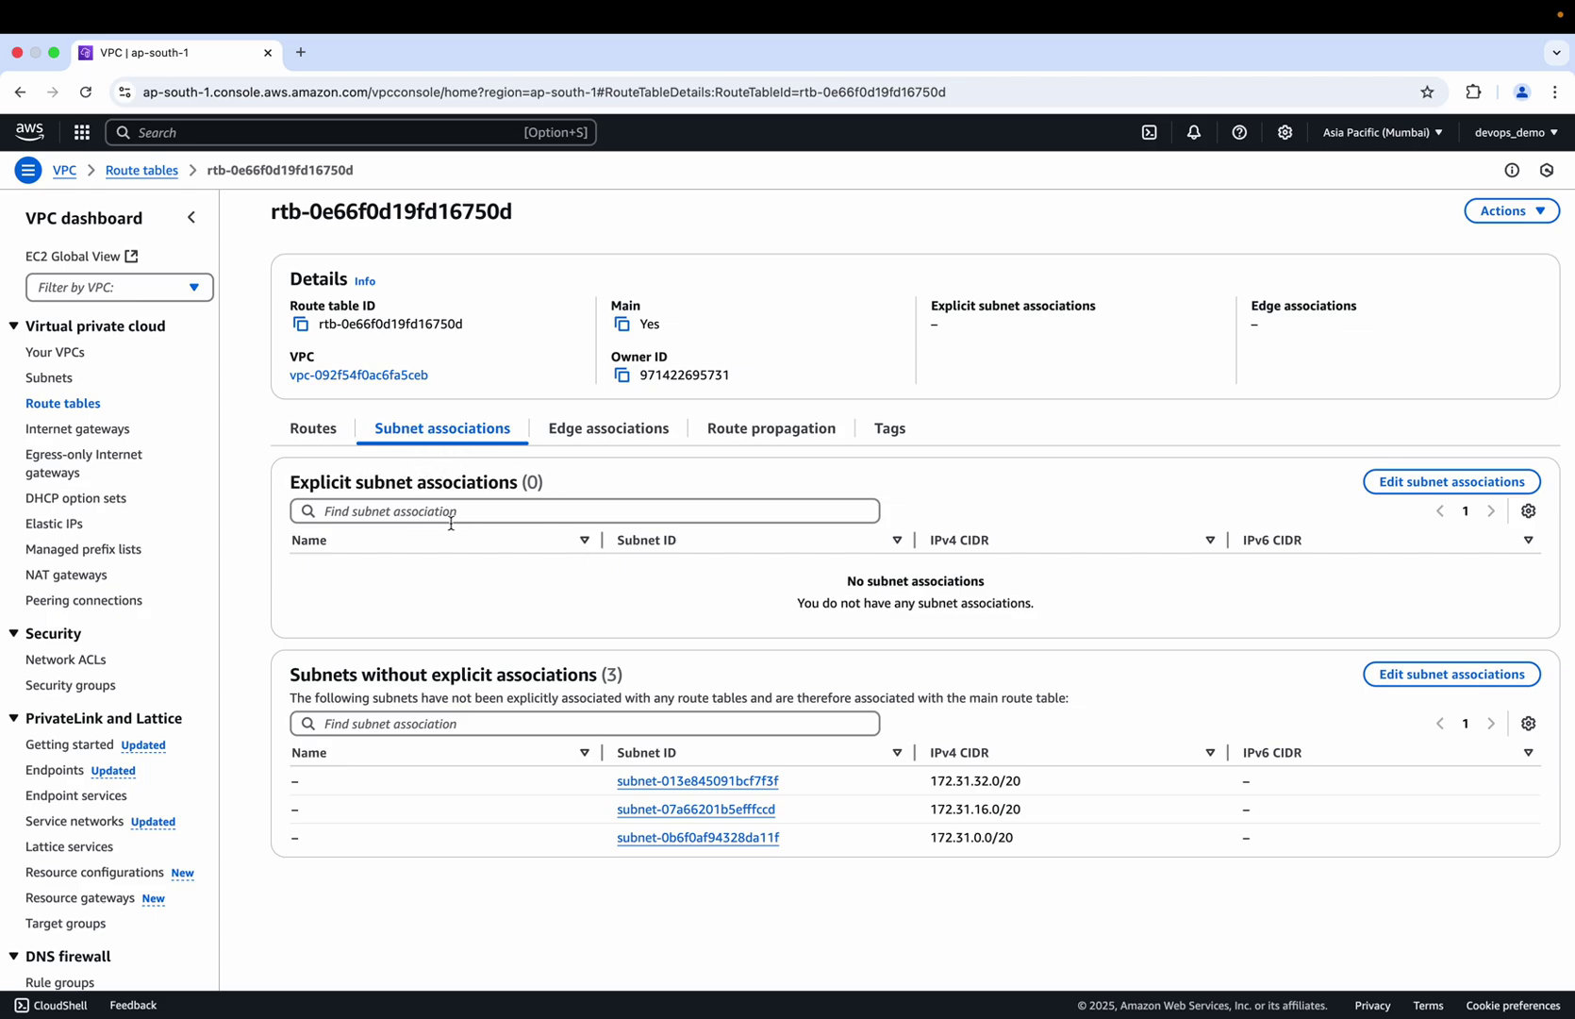
click(315, 437)
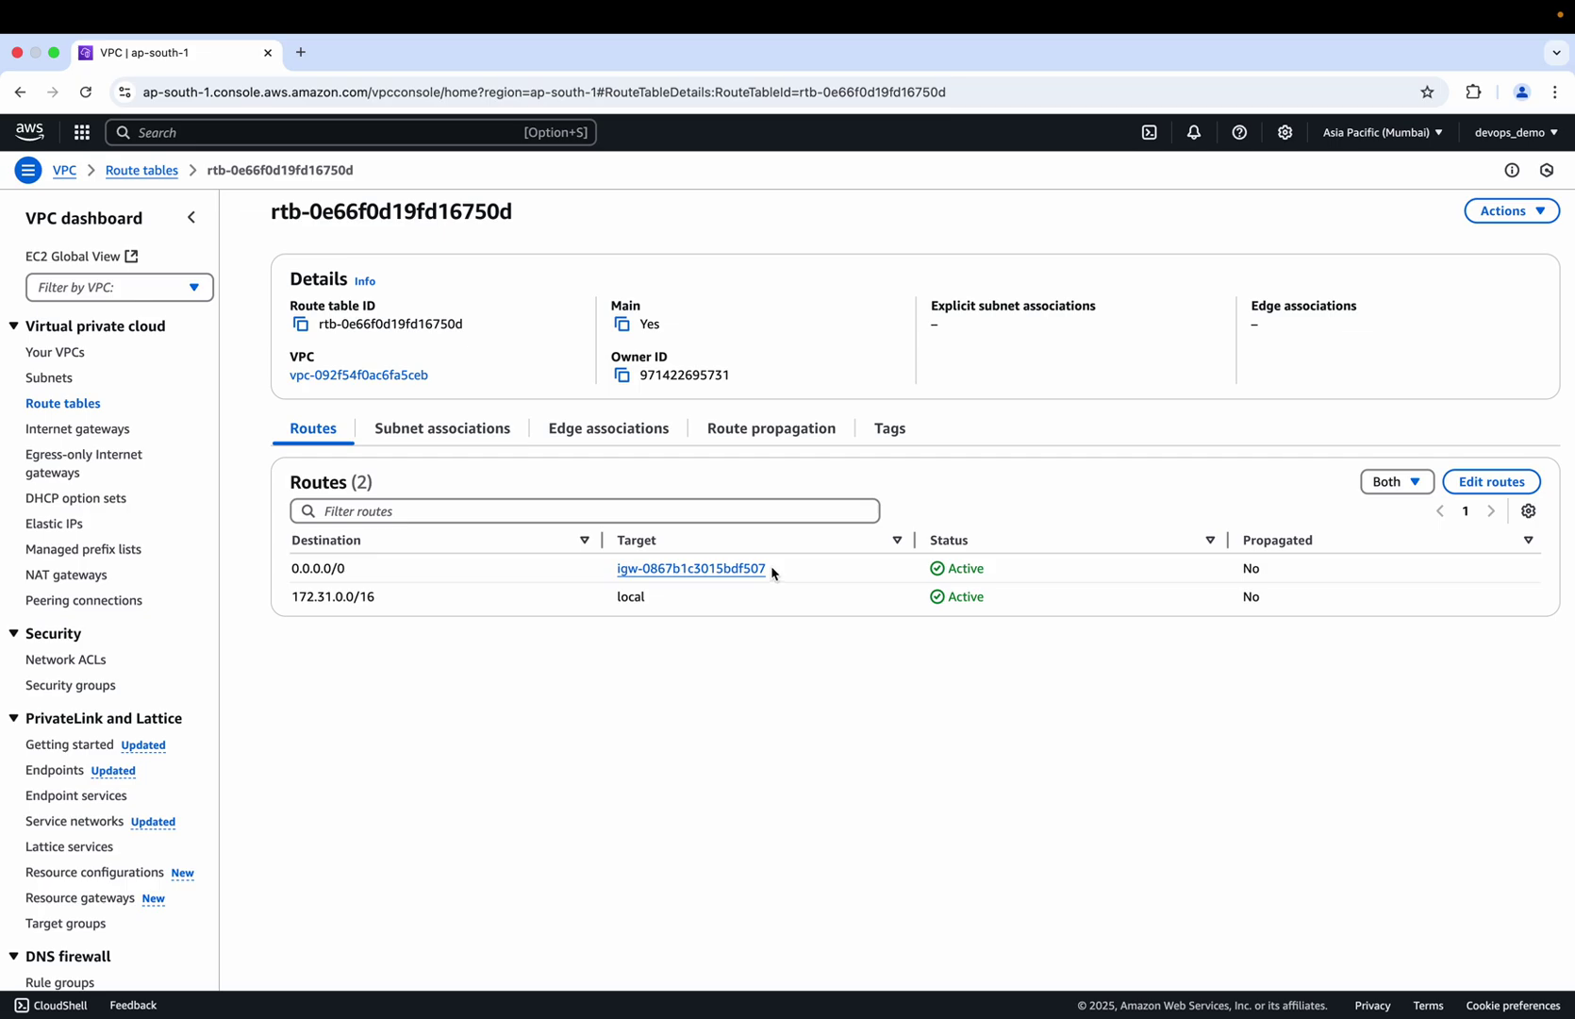
drag(771, 572, 372, 564)
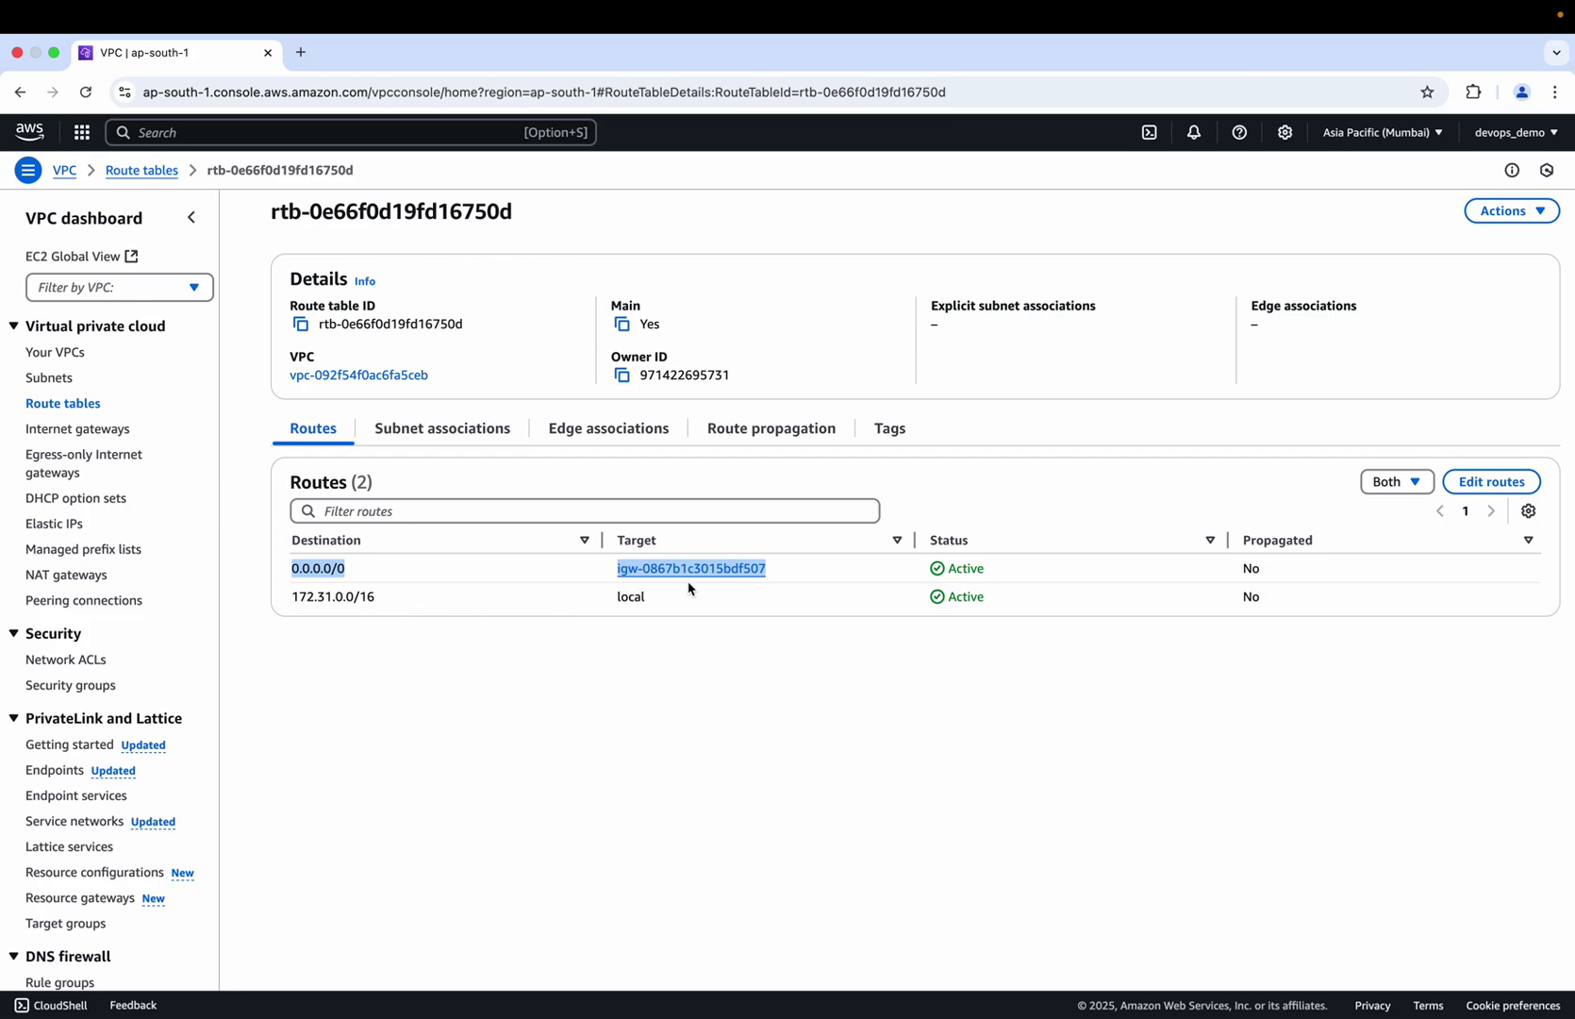
drag(663, 610, 289, 596)
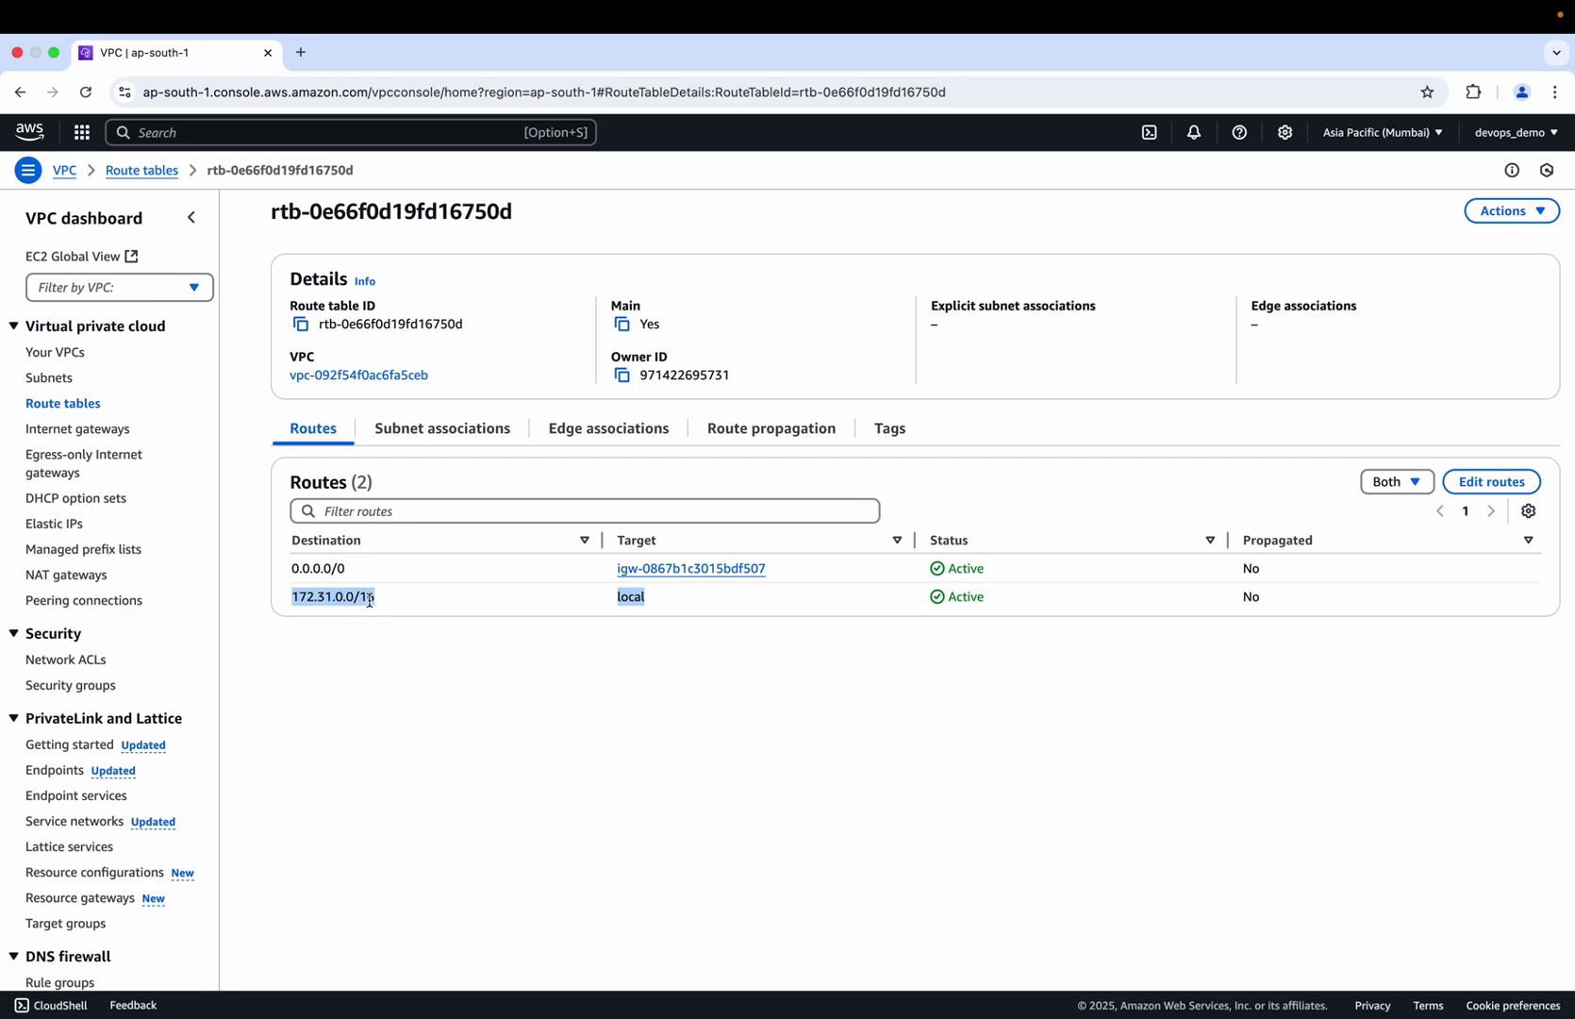
- Compare the VPC's IPv4 CIDR with the main route table's local route, consulting the Route Table slide in PowerPoint
click(71, 352)
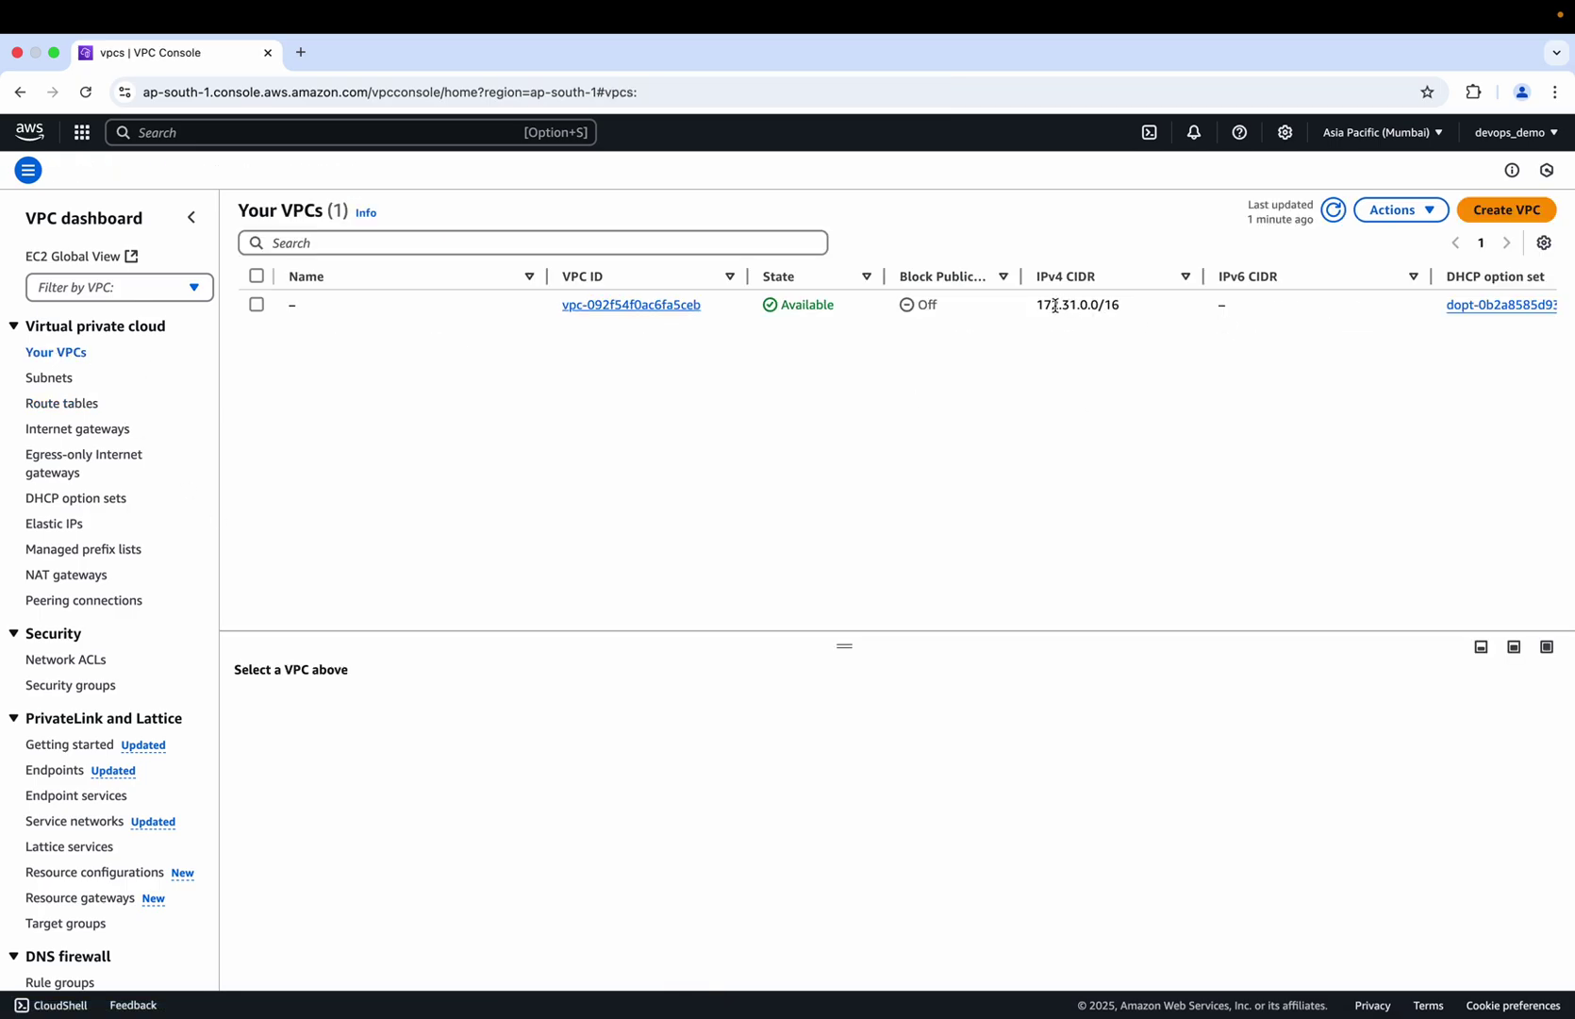
click(87, 406)
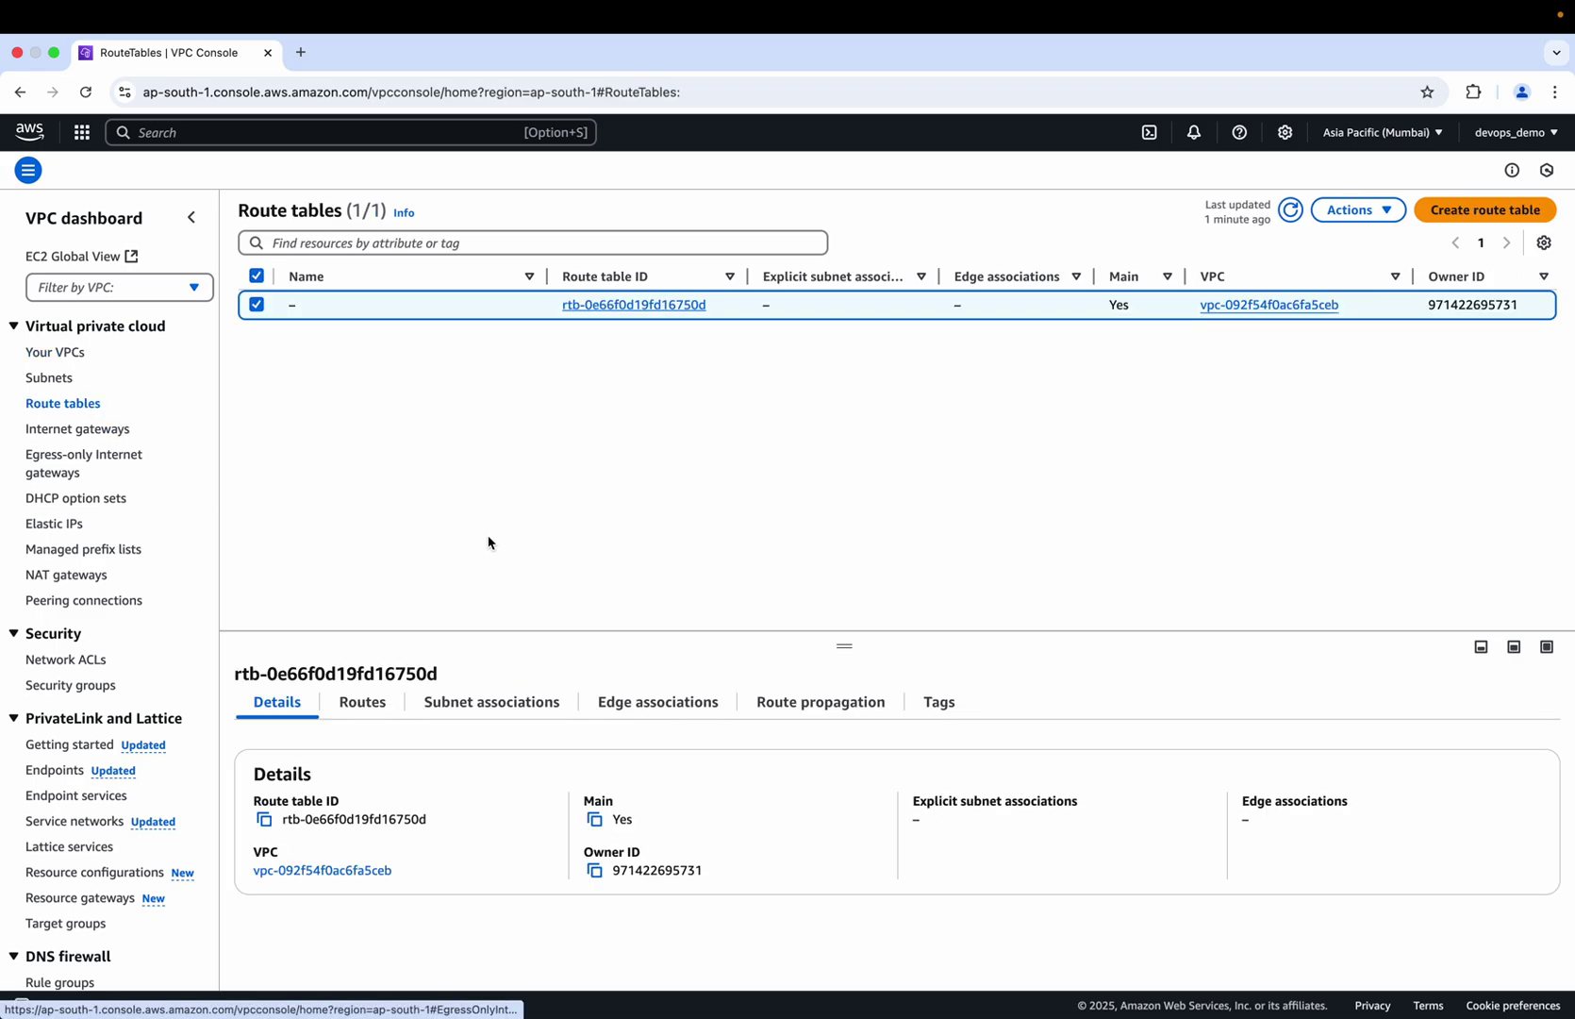
click(368, 705)
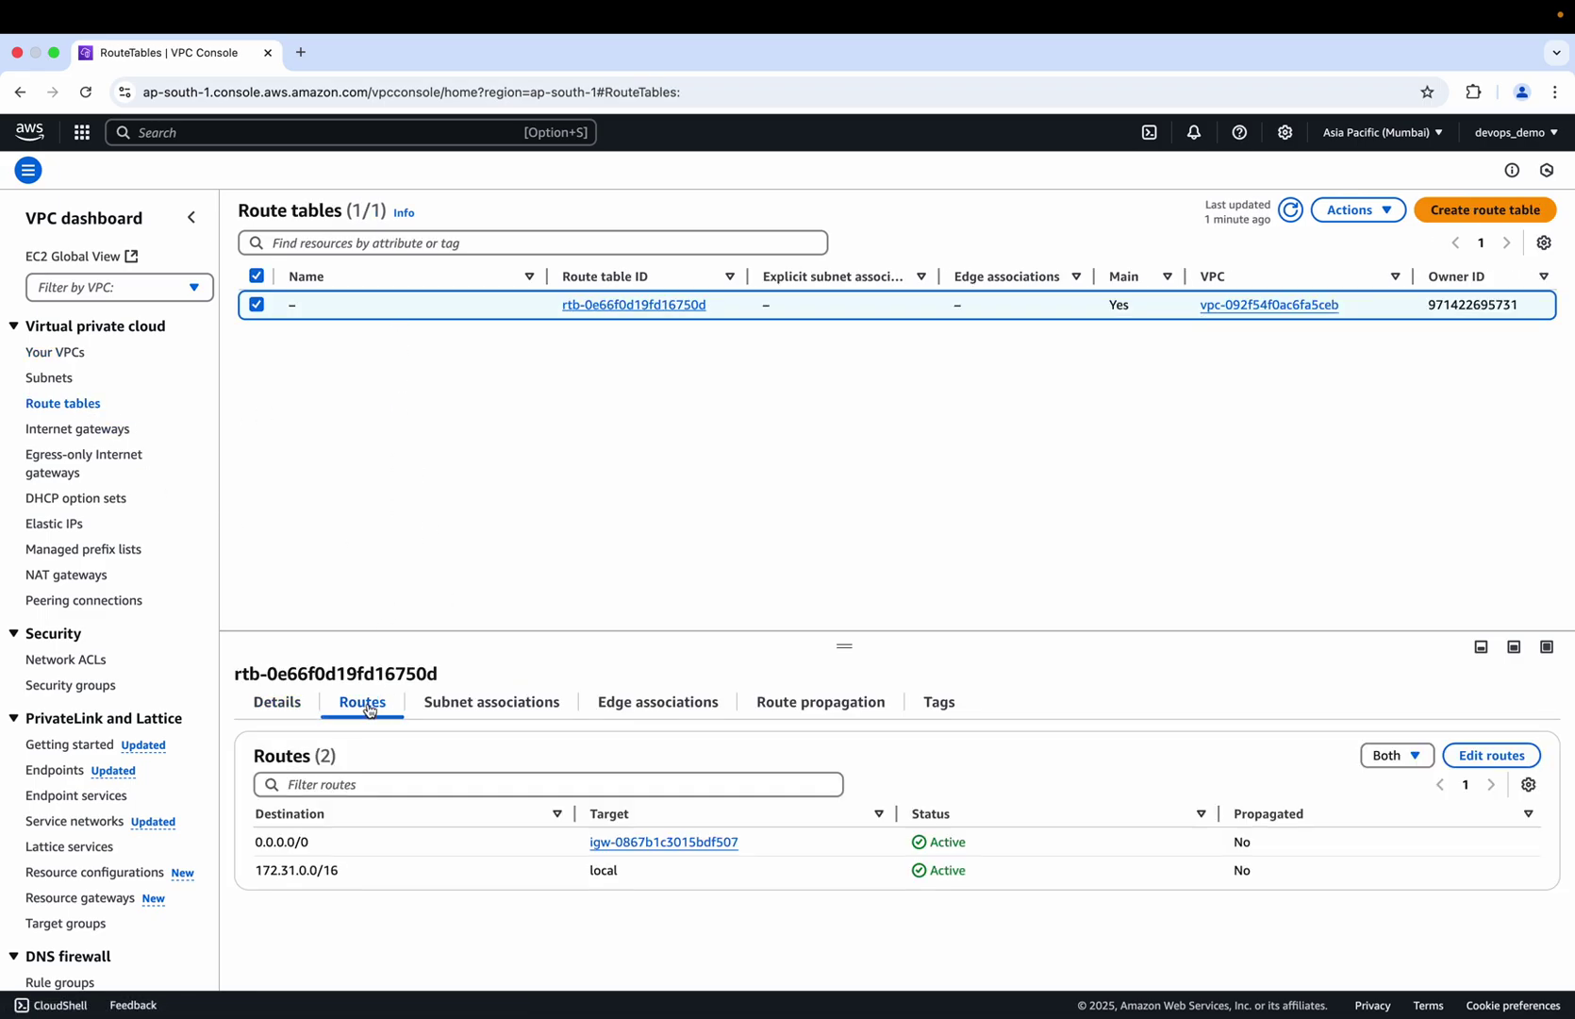
key(ctrl+Left)
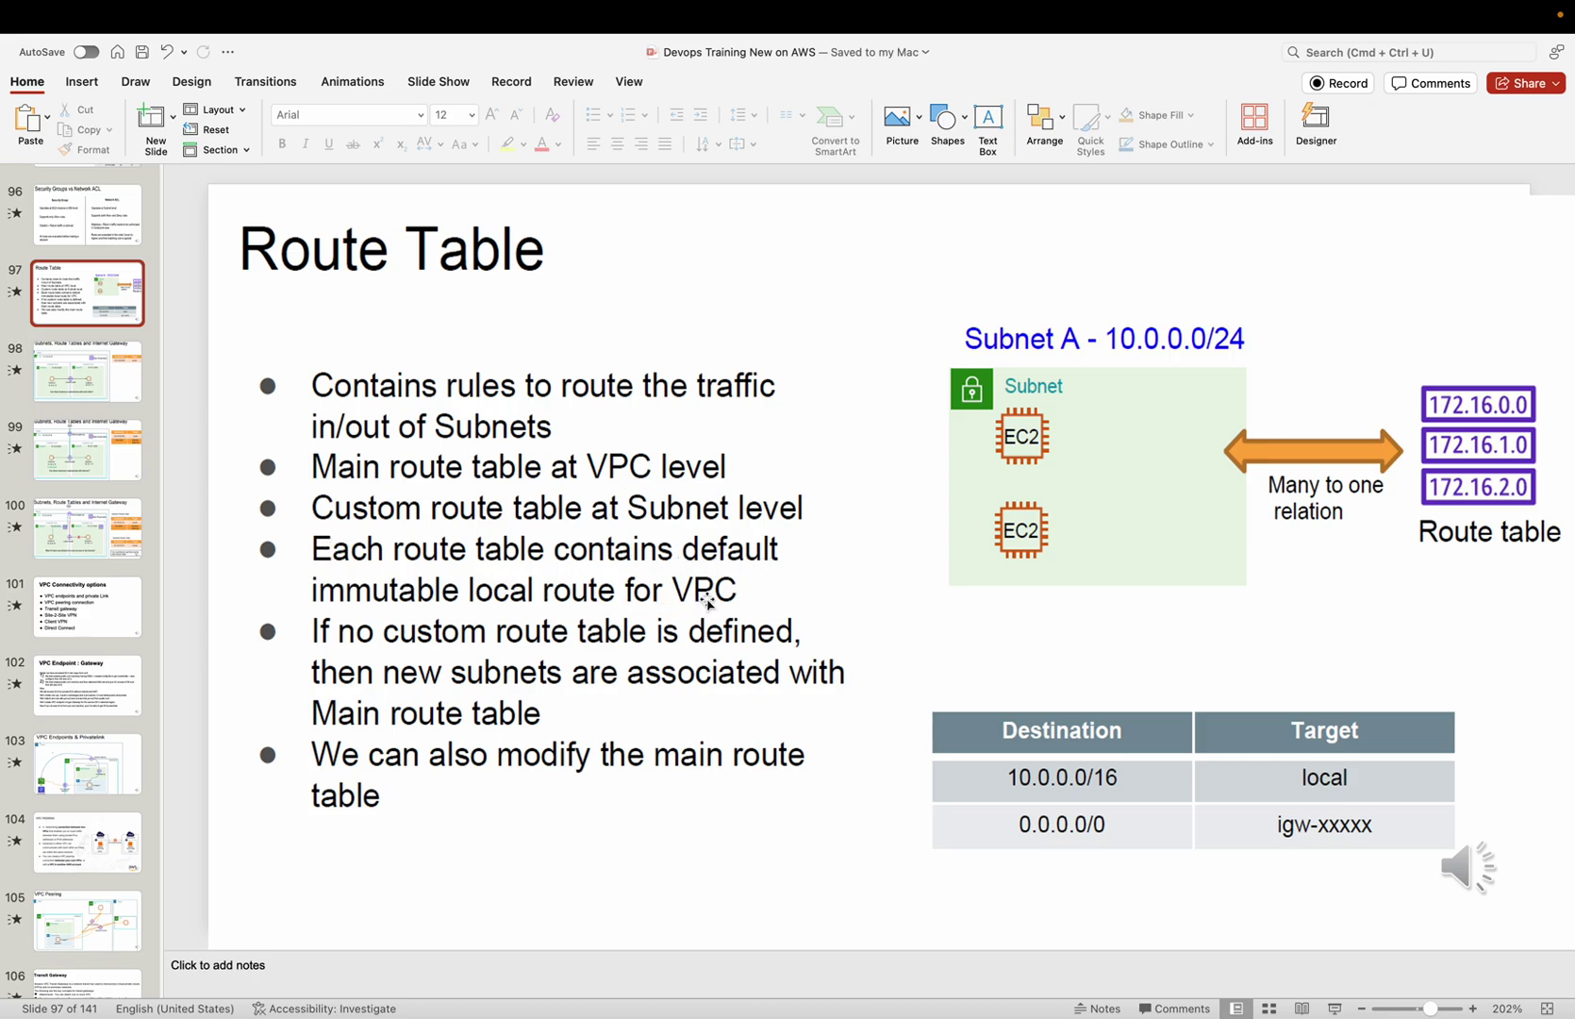
key(super+Tab)
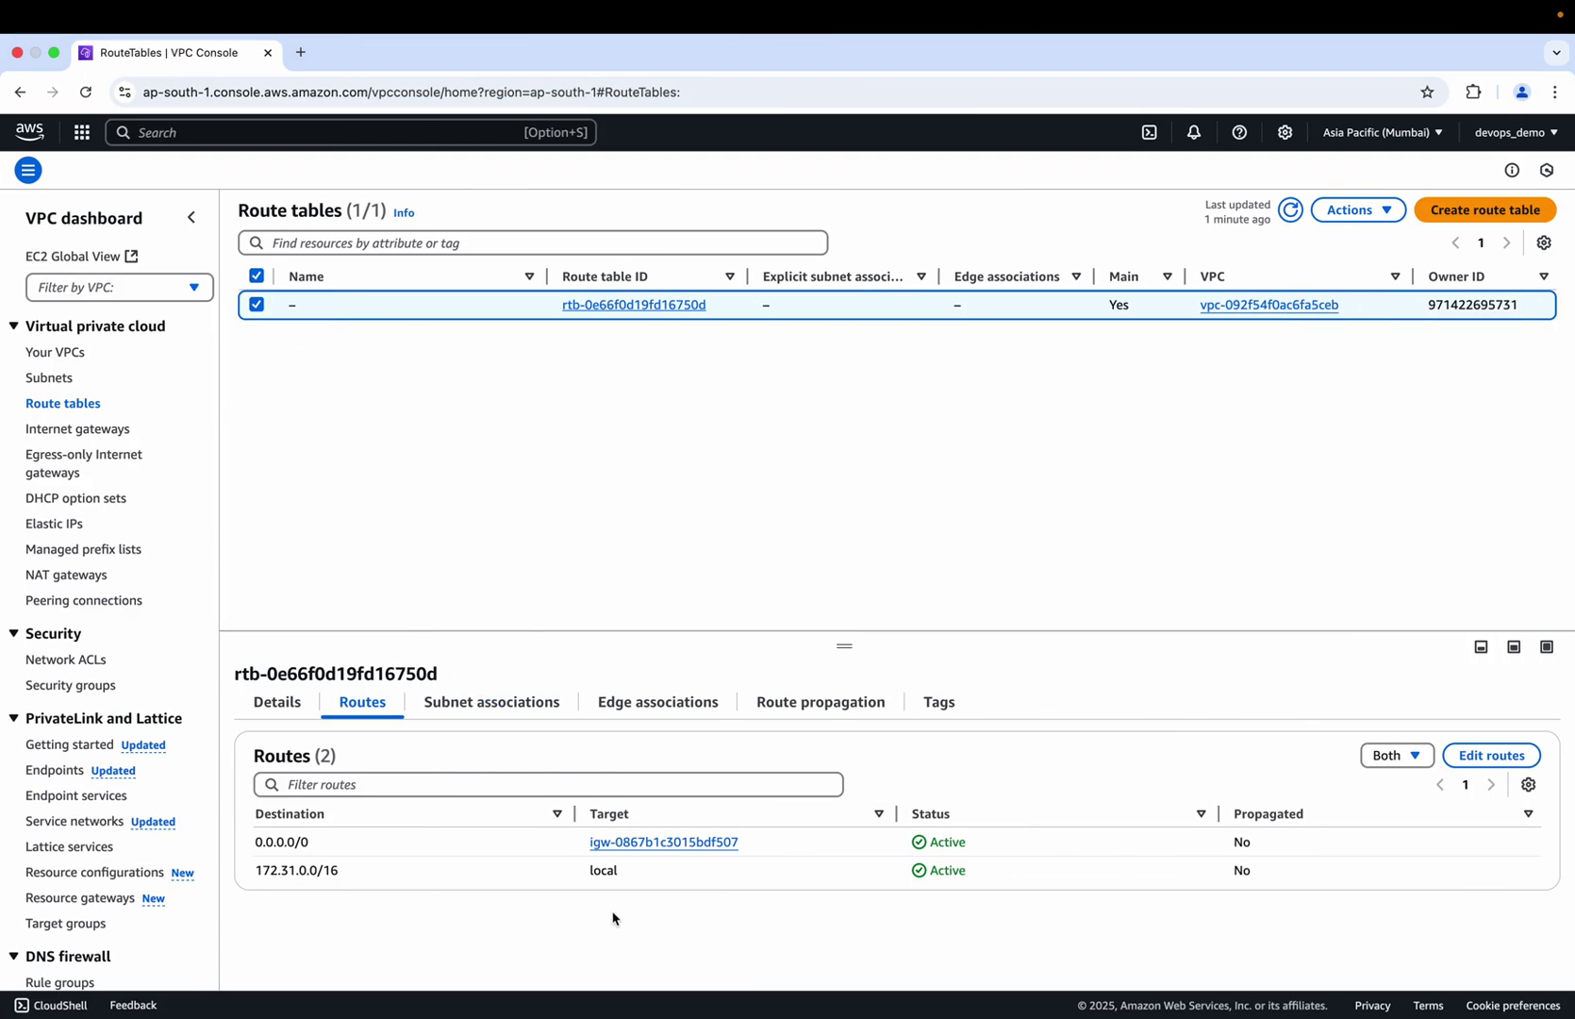
drag(623, 876, 257, 867)
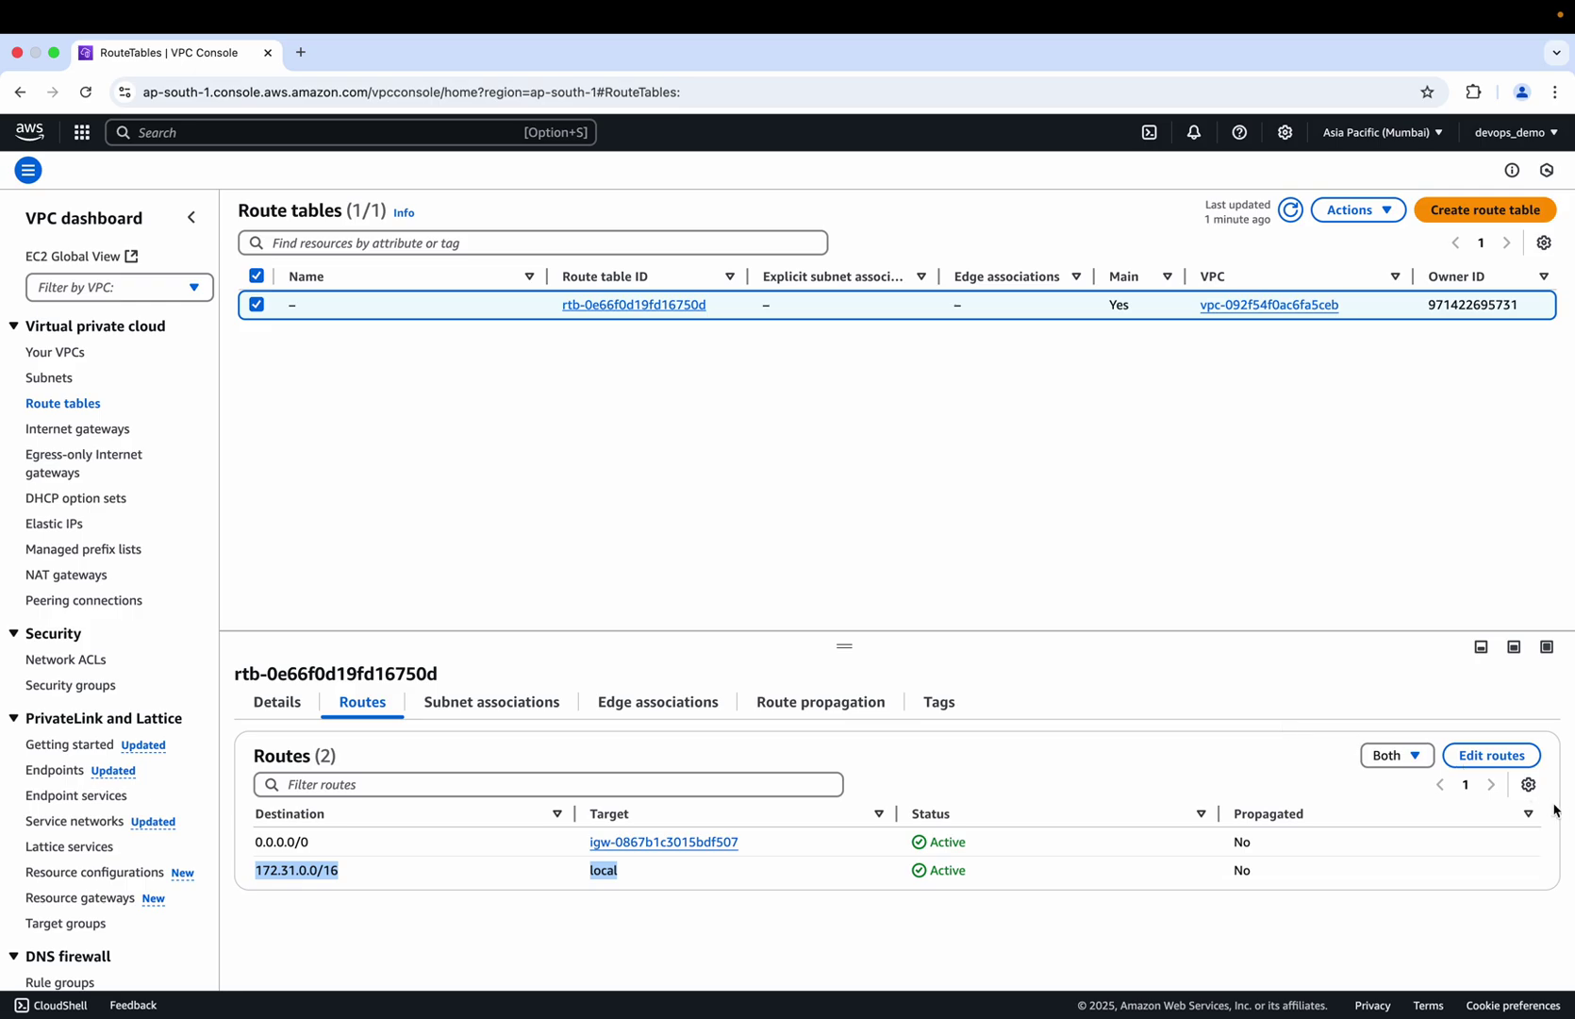
- Try adding a route to the main route table with destination 0.0.0.0/0 and a NAT Gateway target
click(1489, 753)
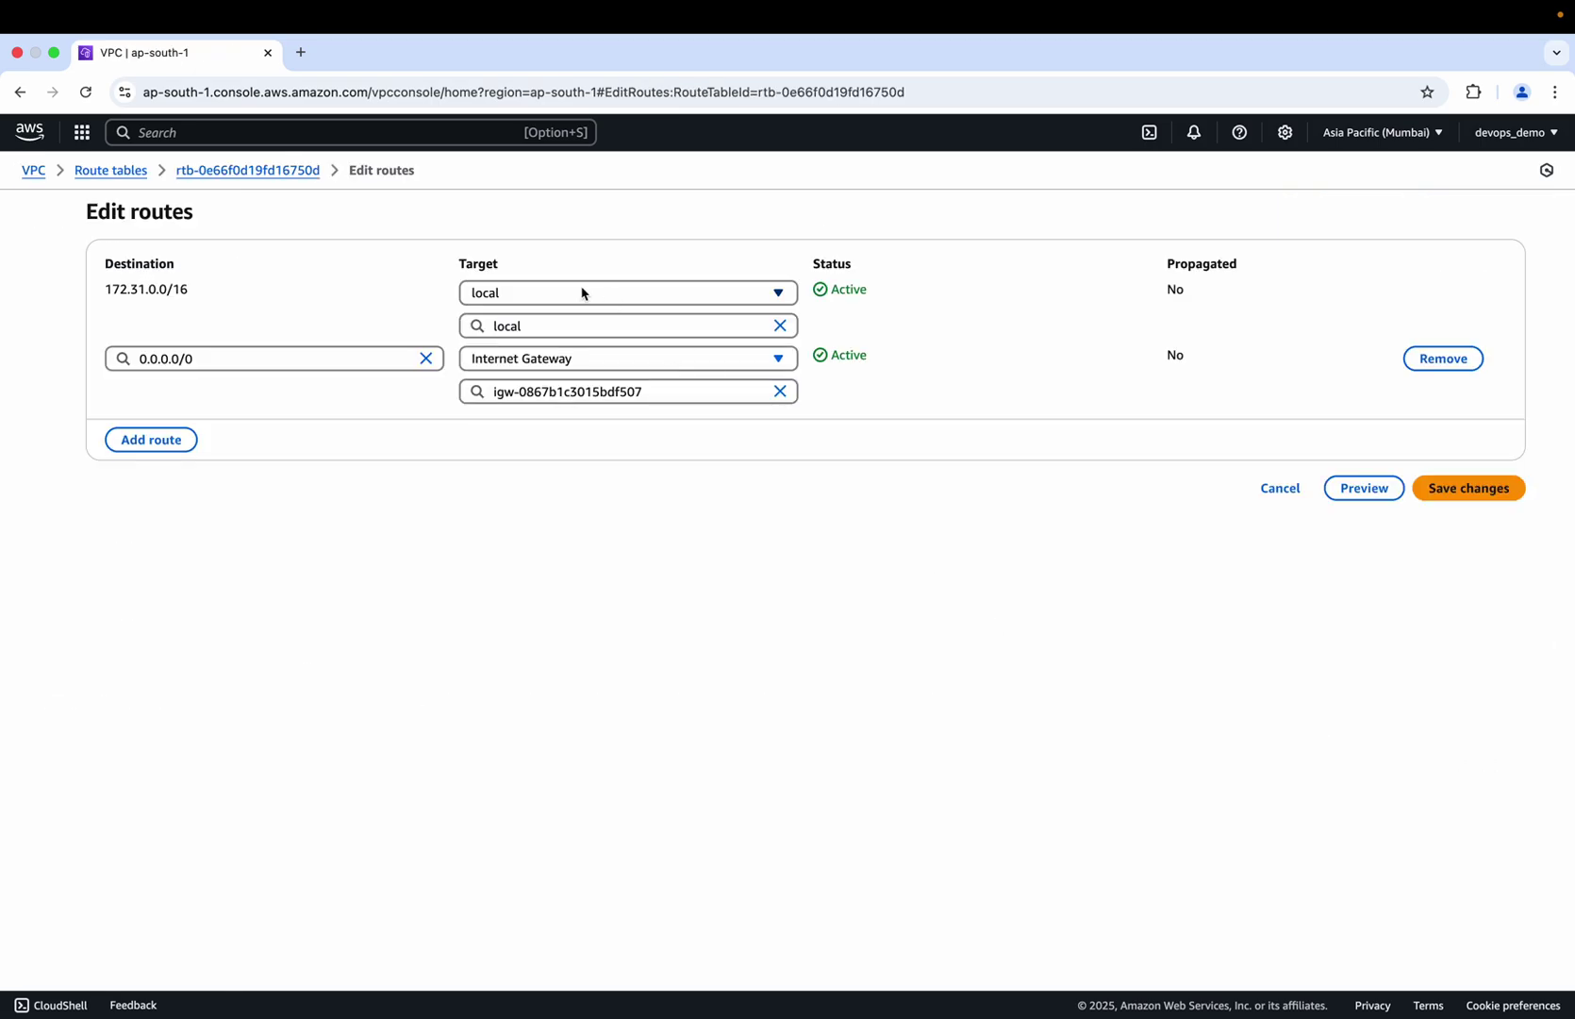
click(151, 440)
click(159, 424)
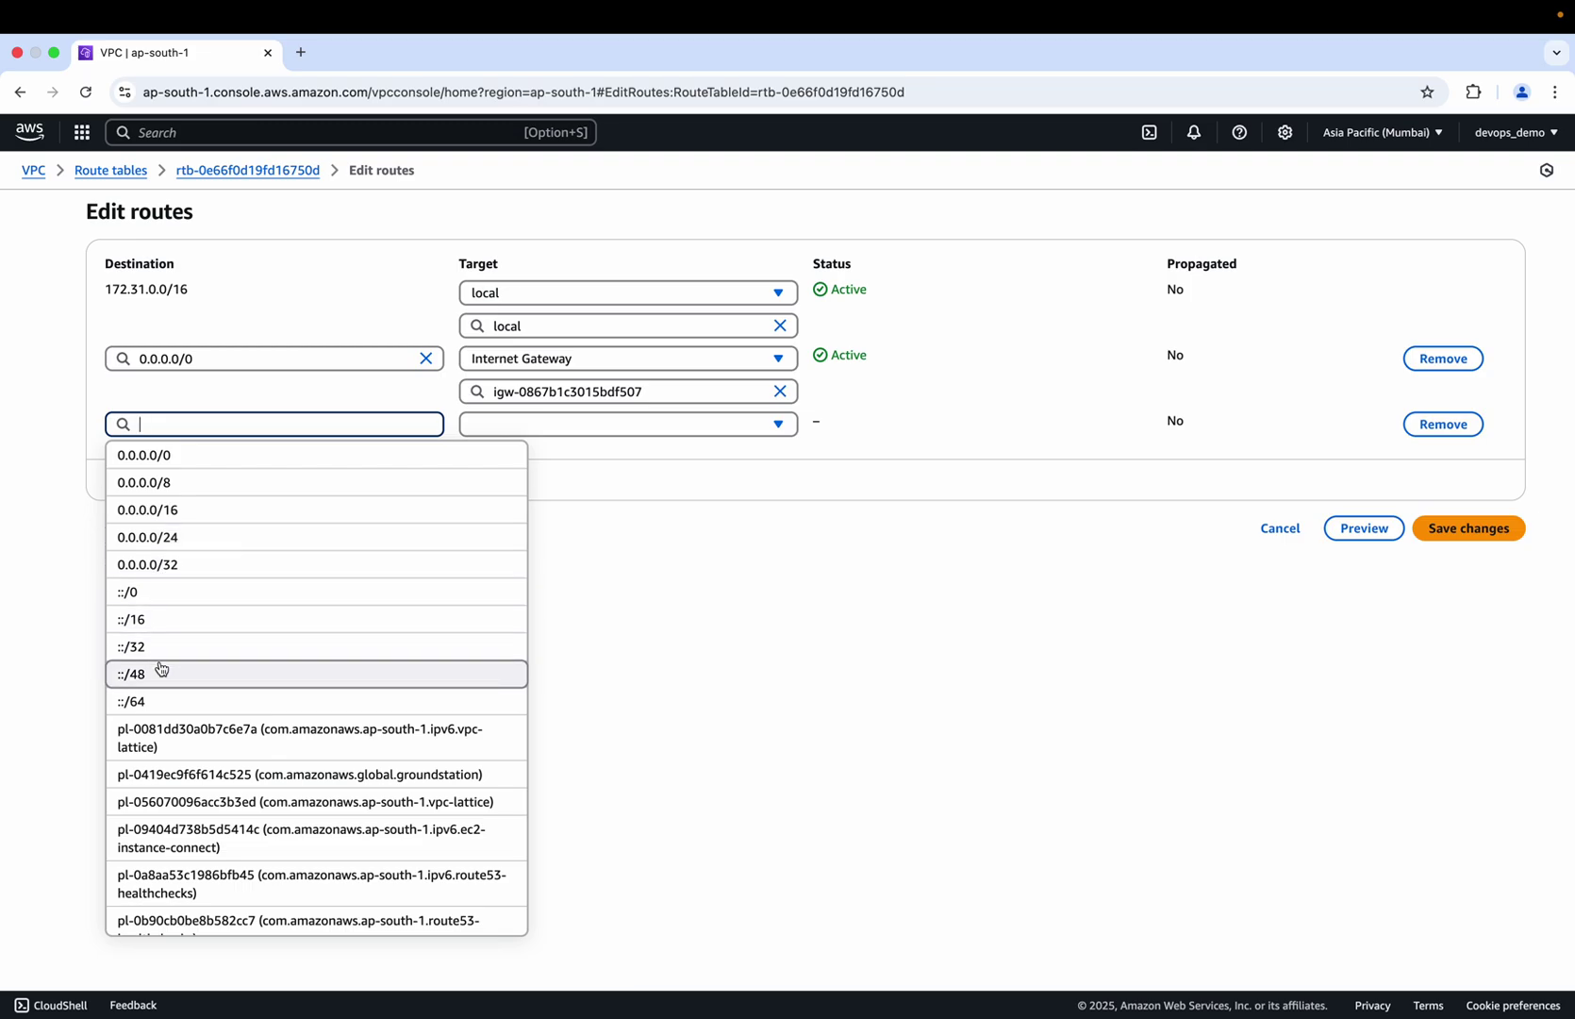
click(185, 459)
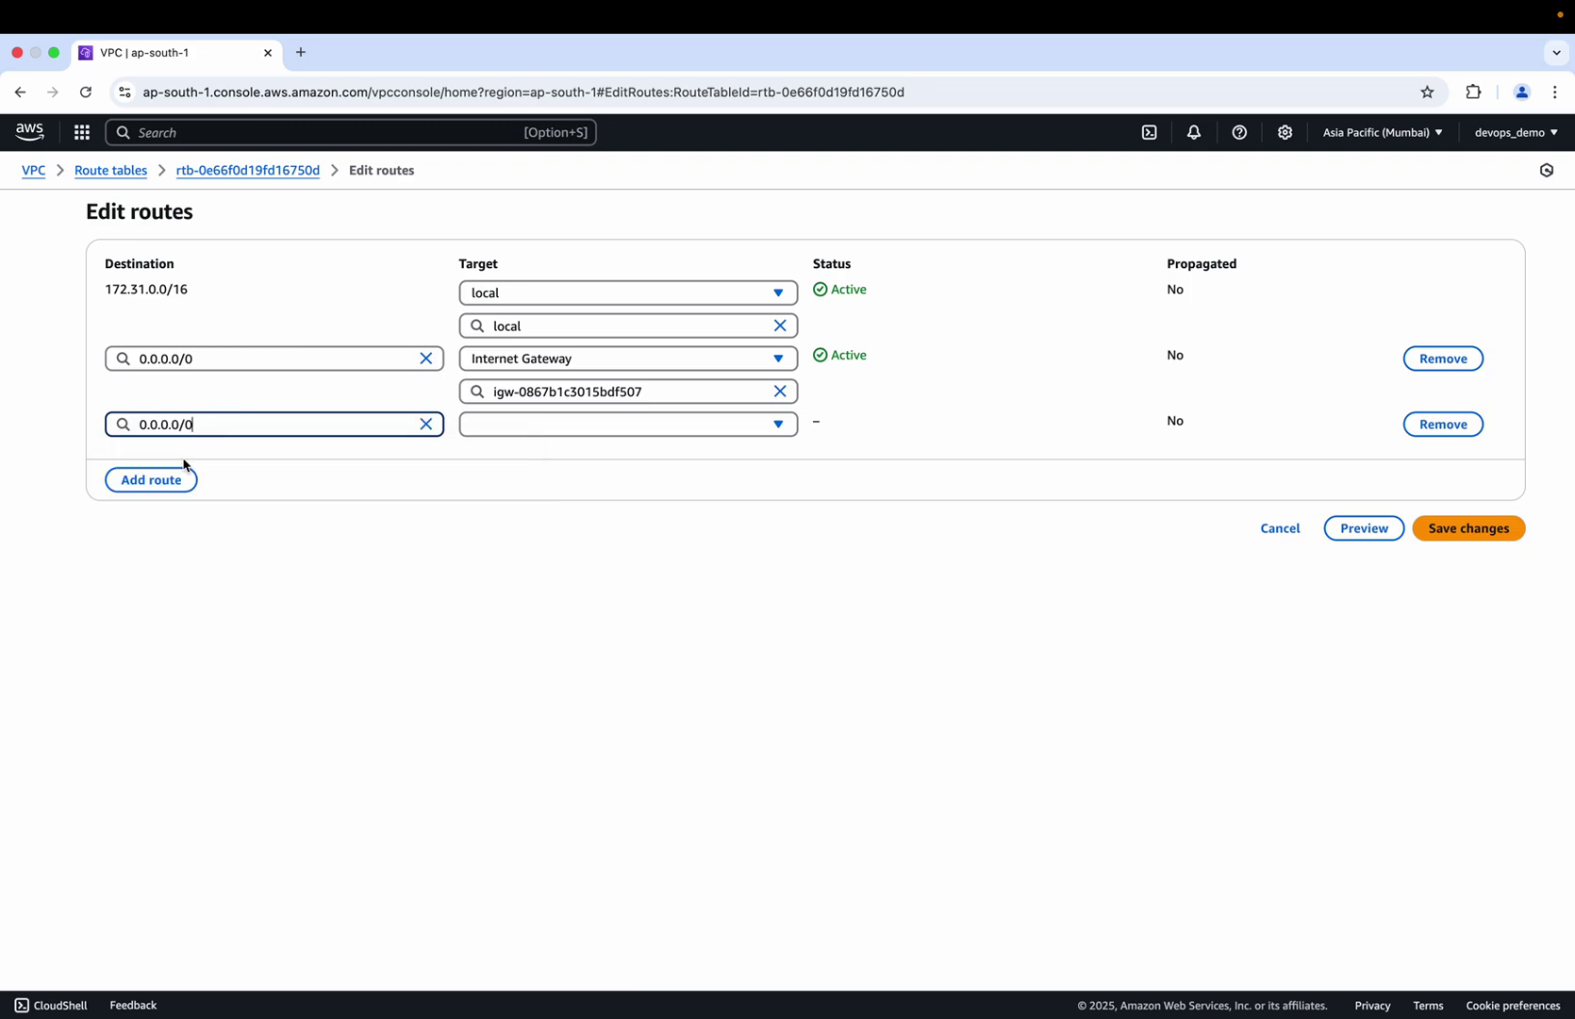
click(566, 423)
click(525, 627)
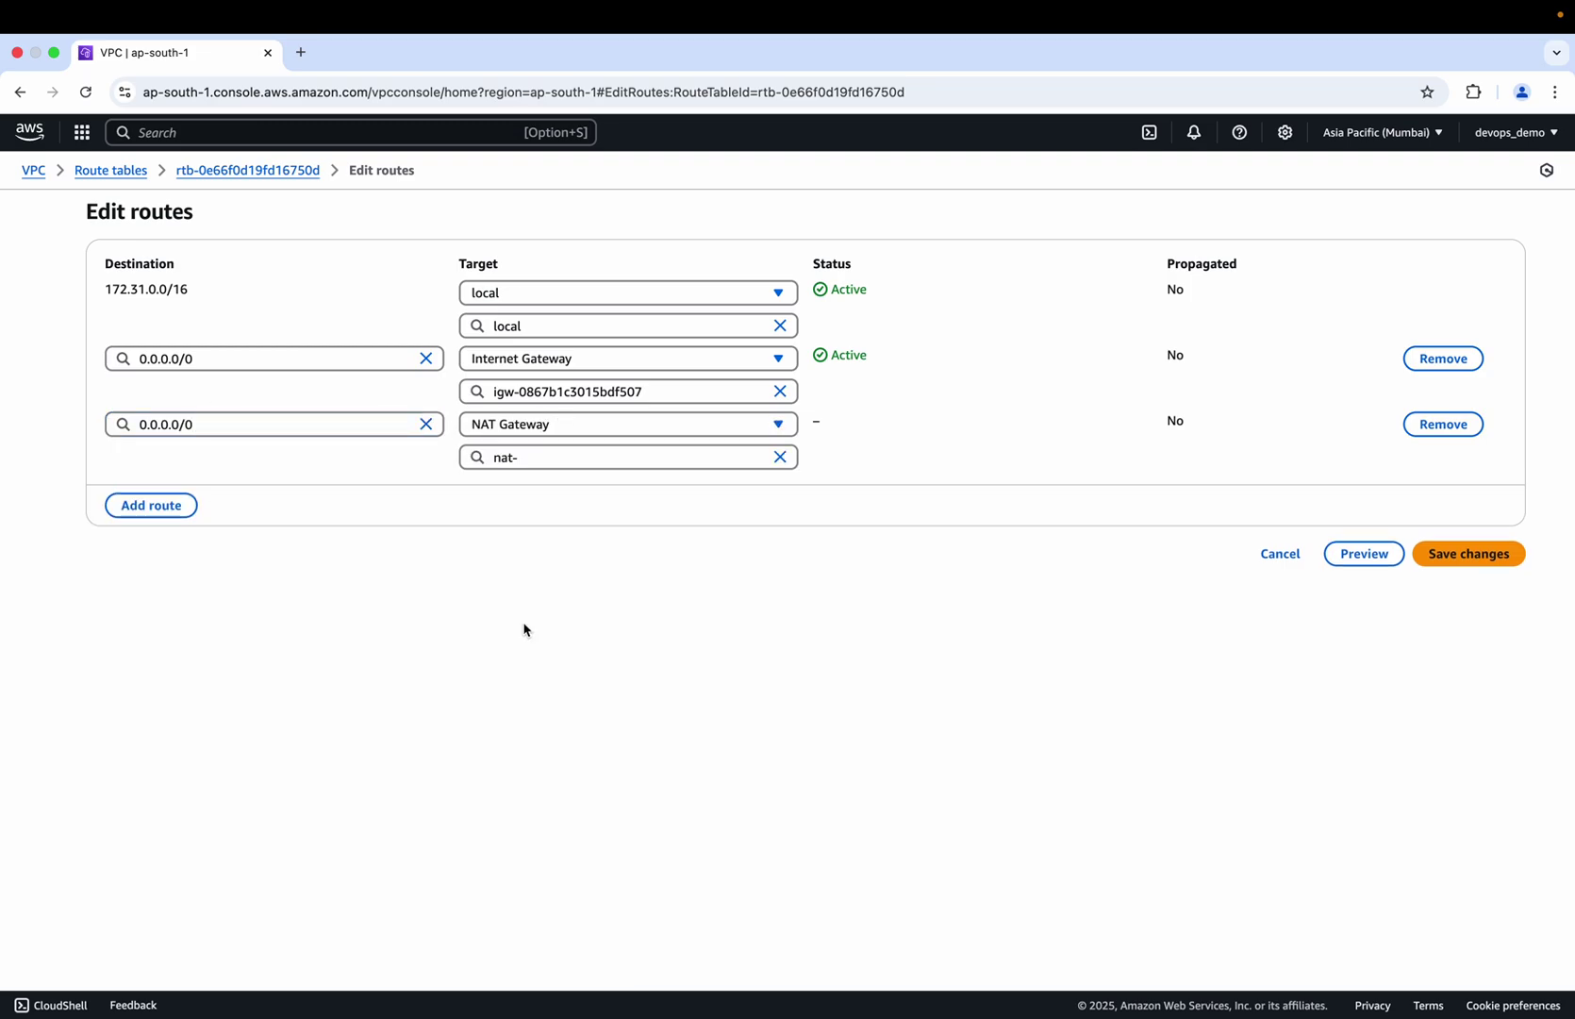
click(537, 455)
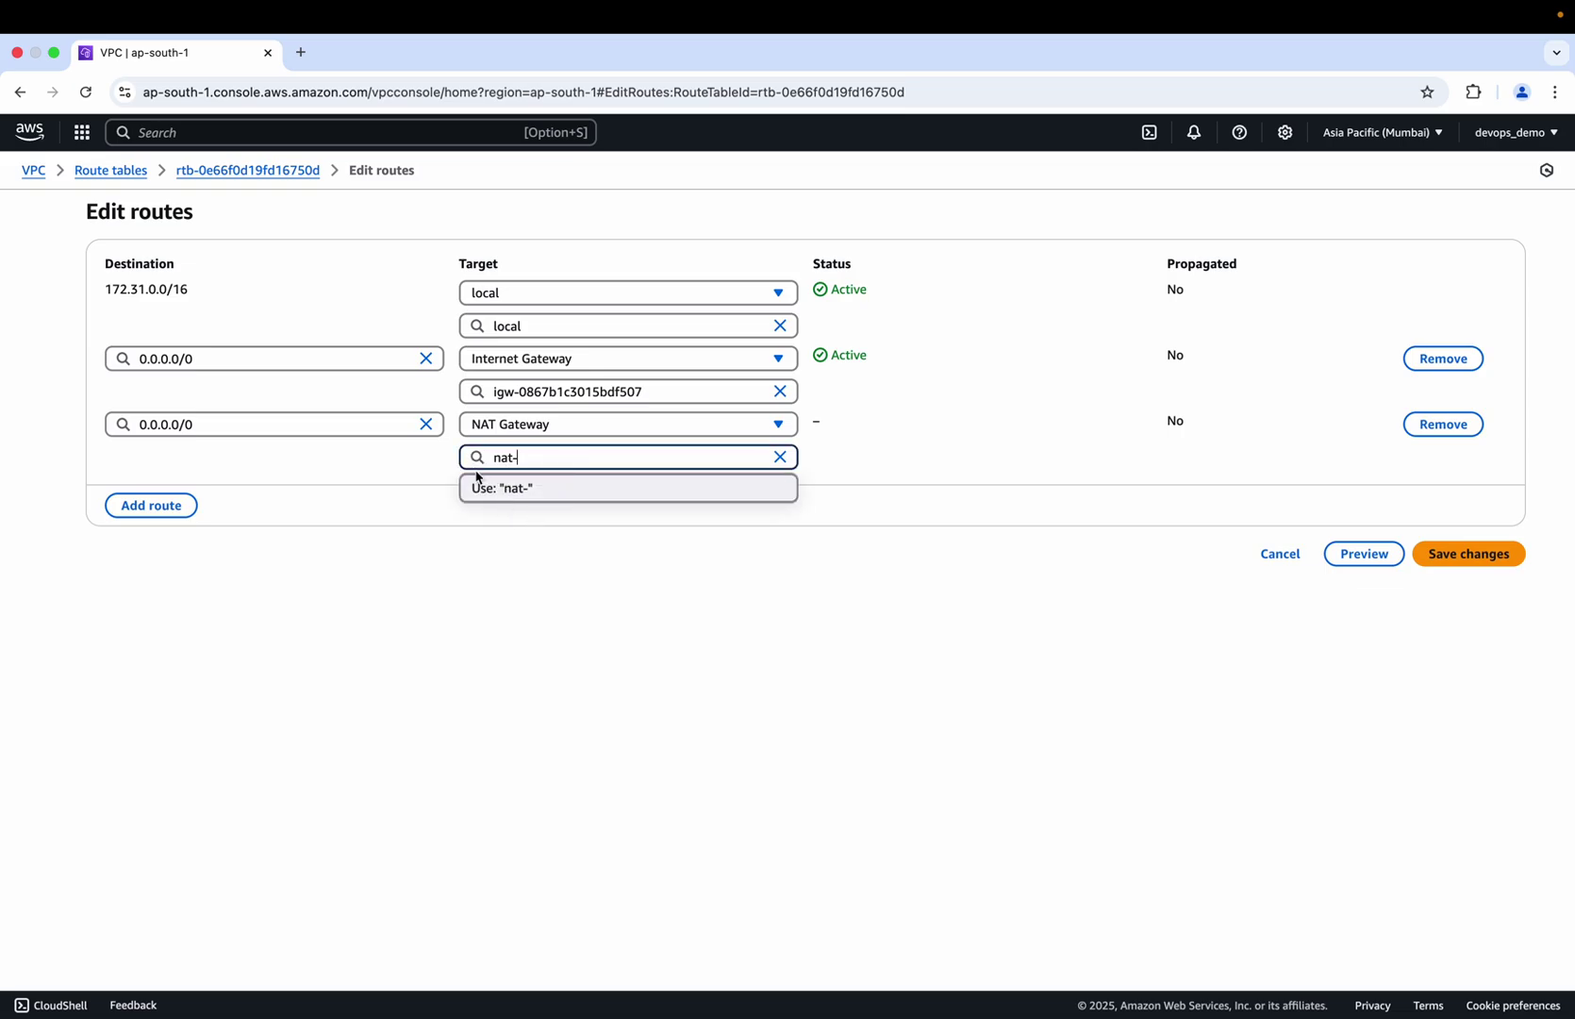
- Try Instance and Peering Connection as the new route's target type, and discard the route edits
click(563, 429)
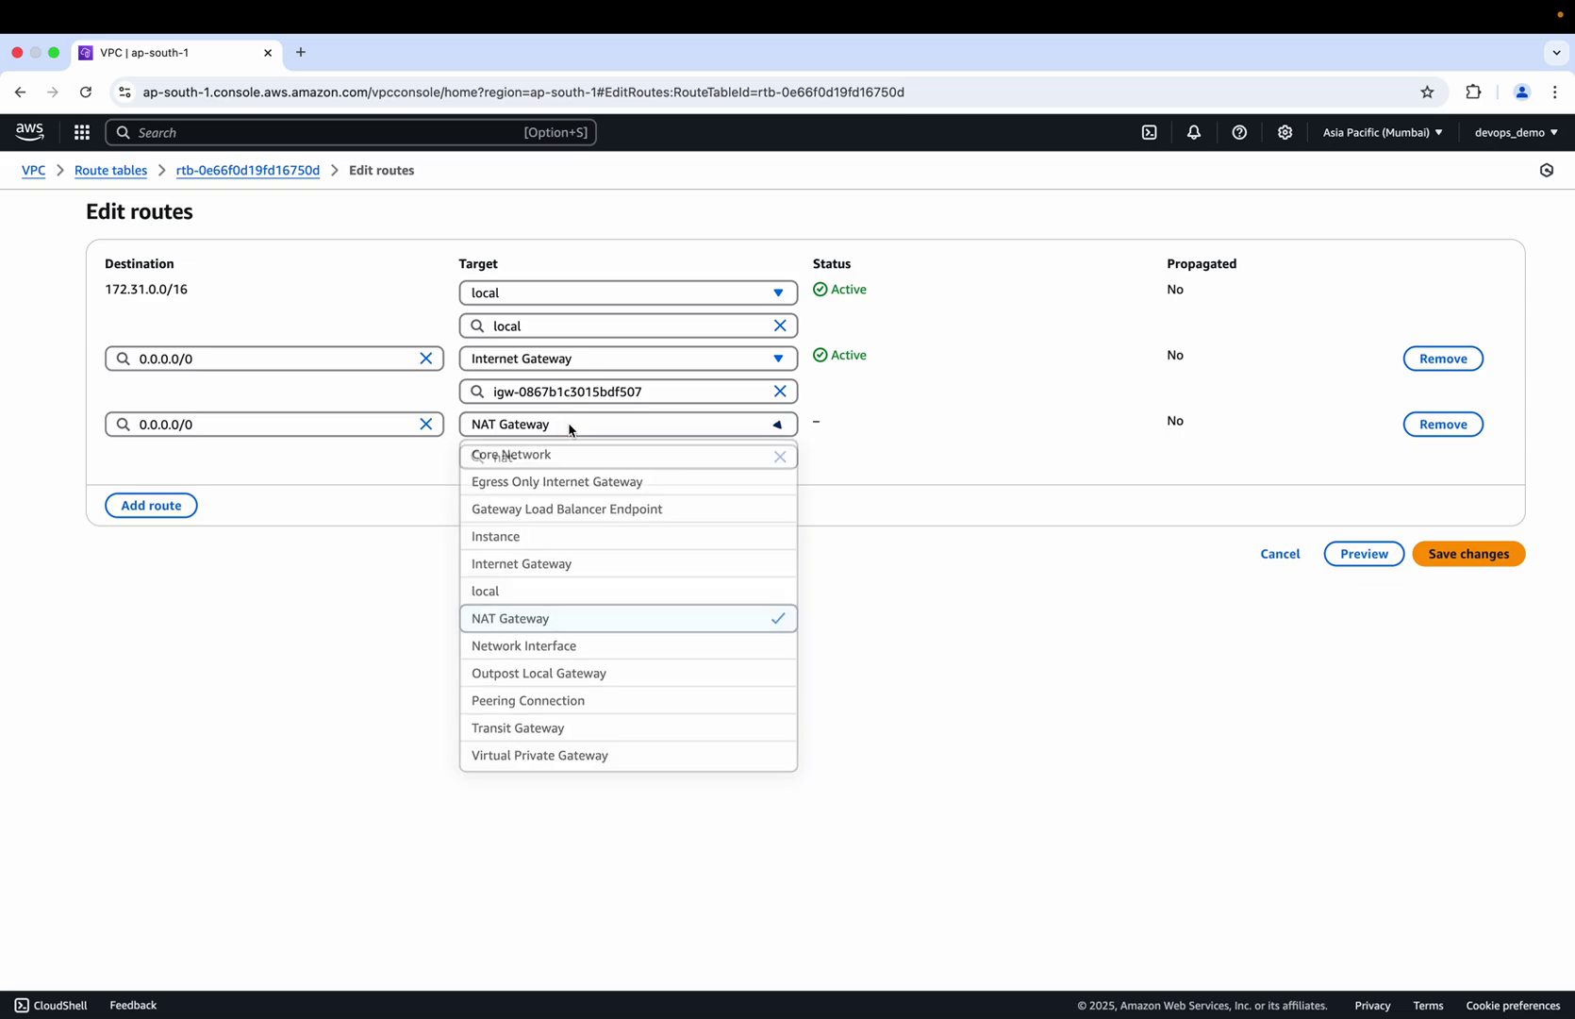
click(499, 539)
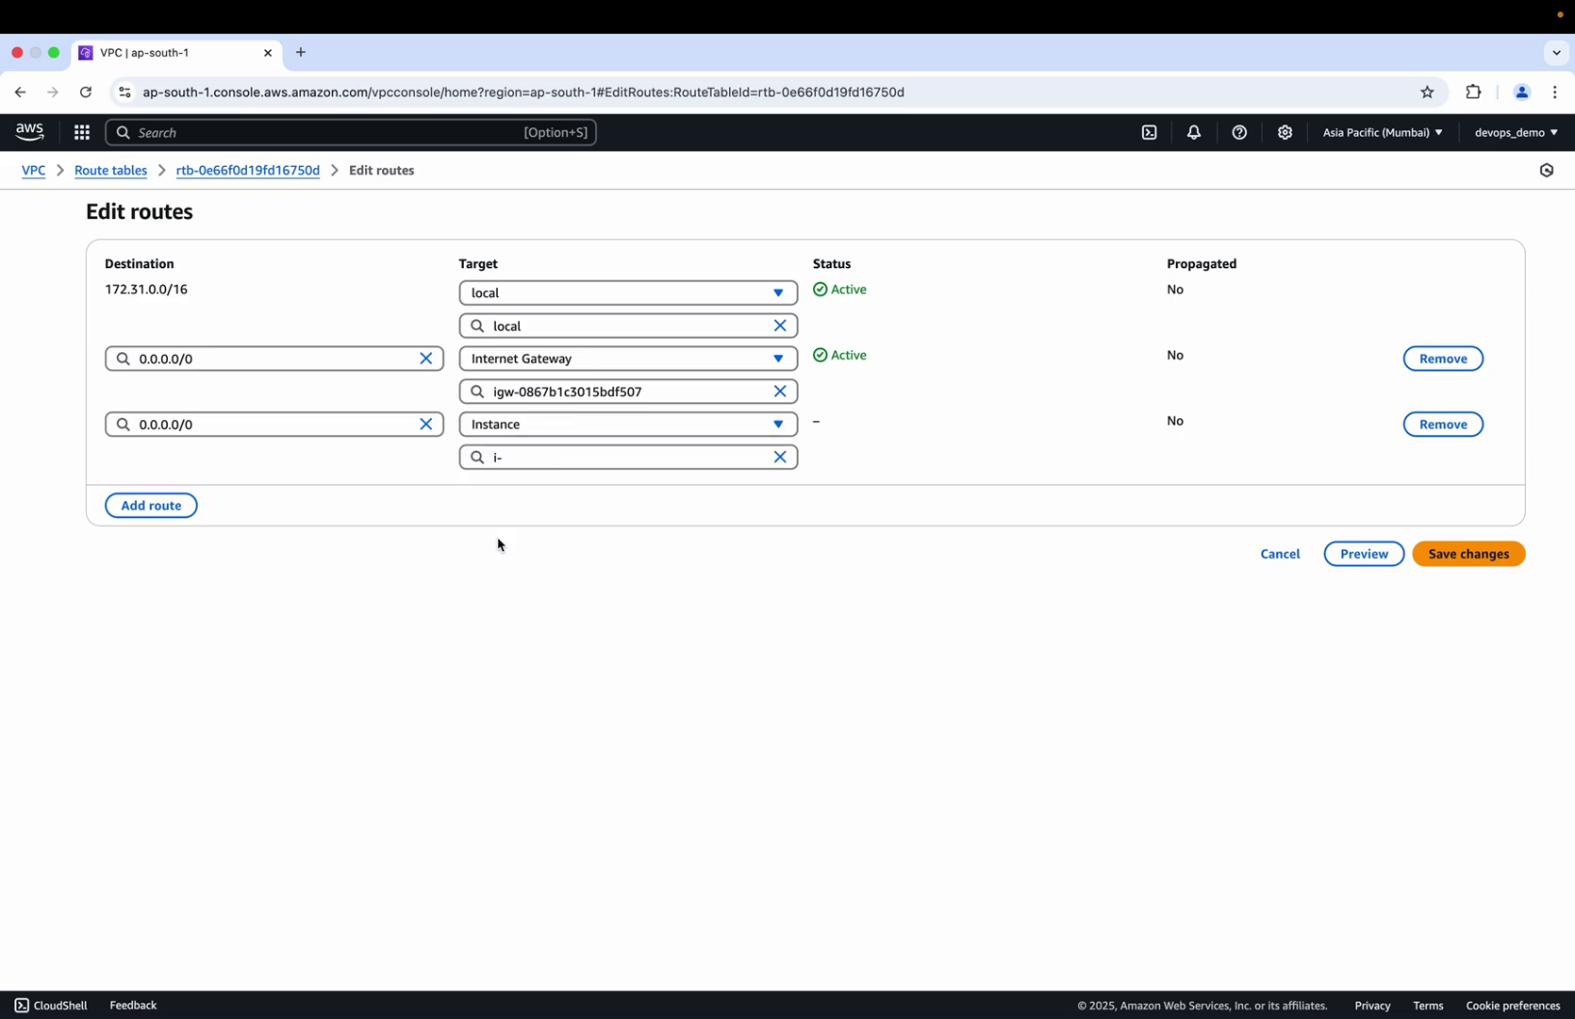
click(536, 454)
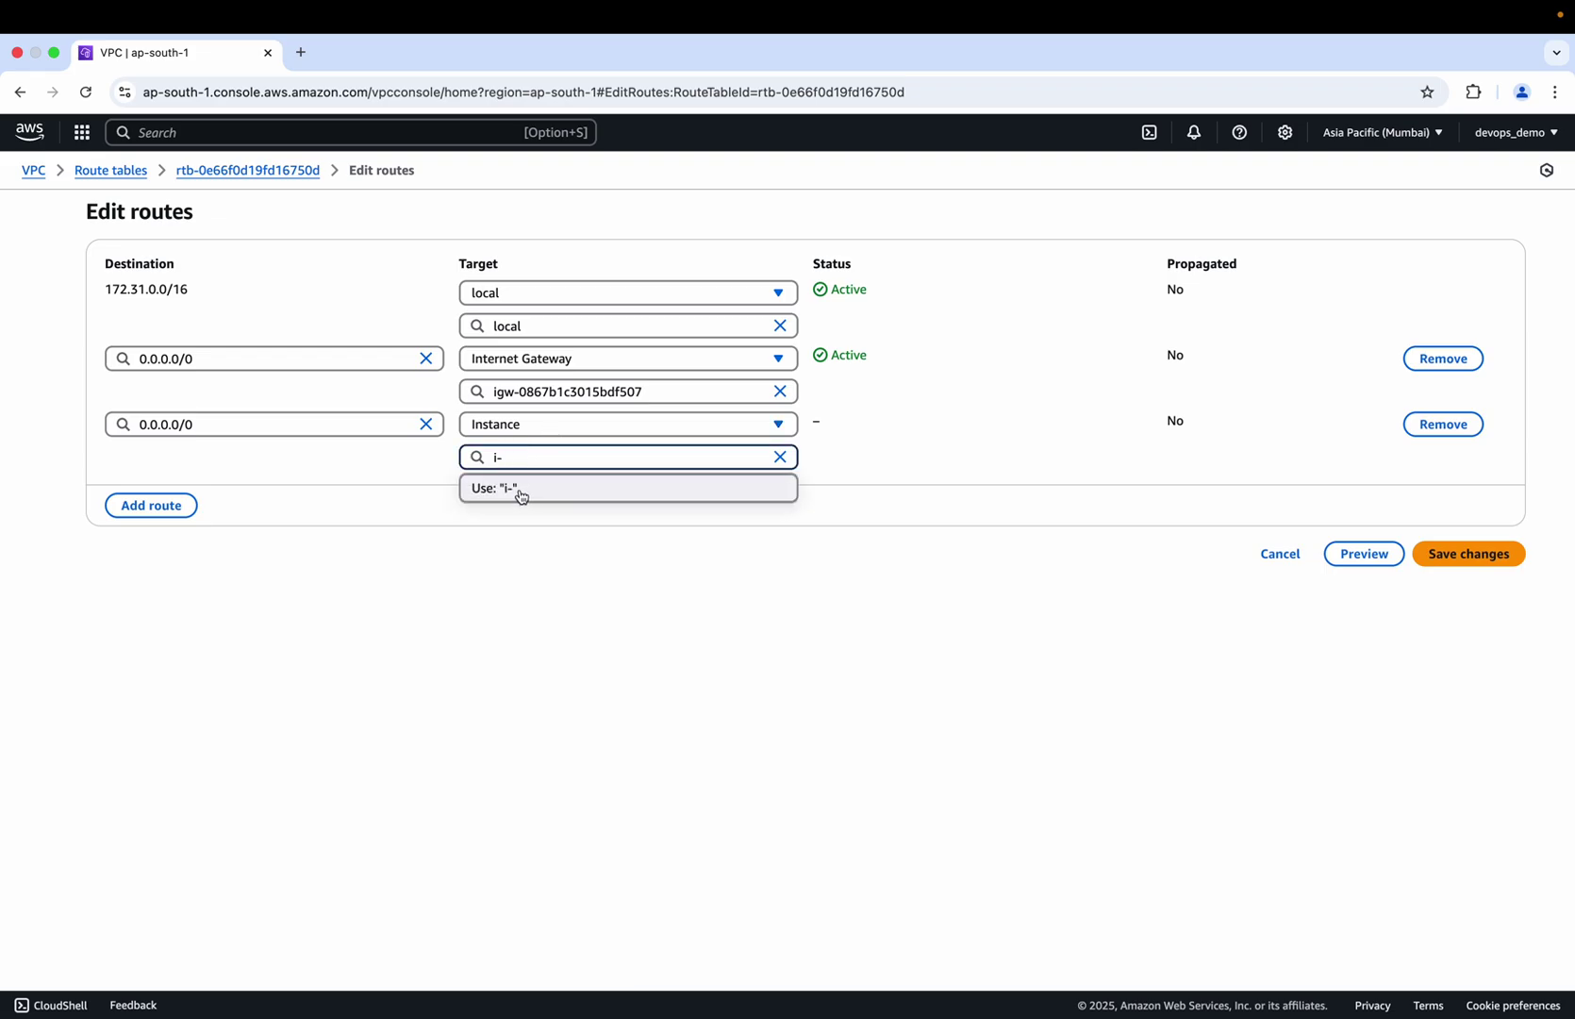
click(531, 426)
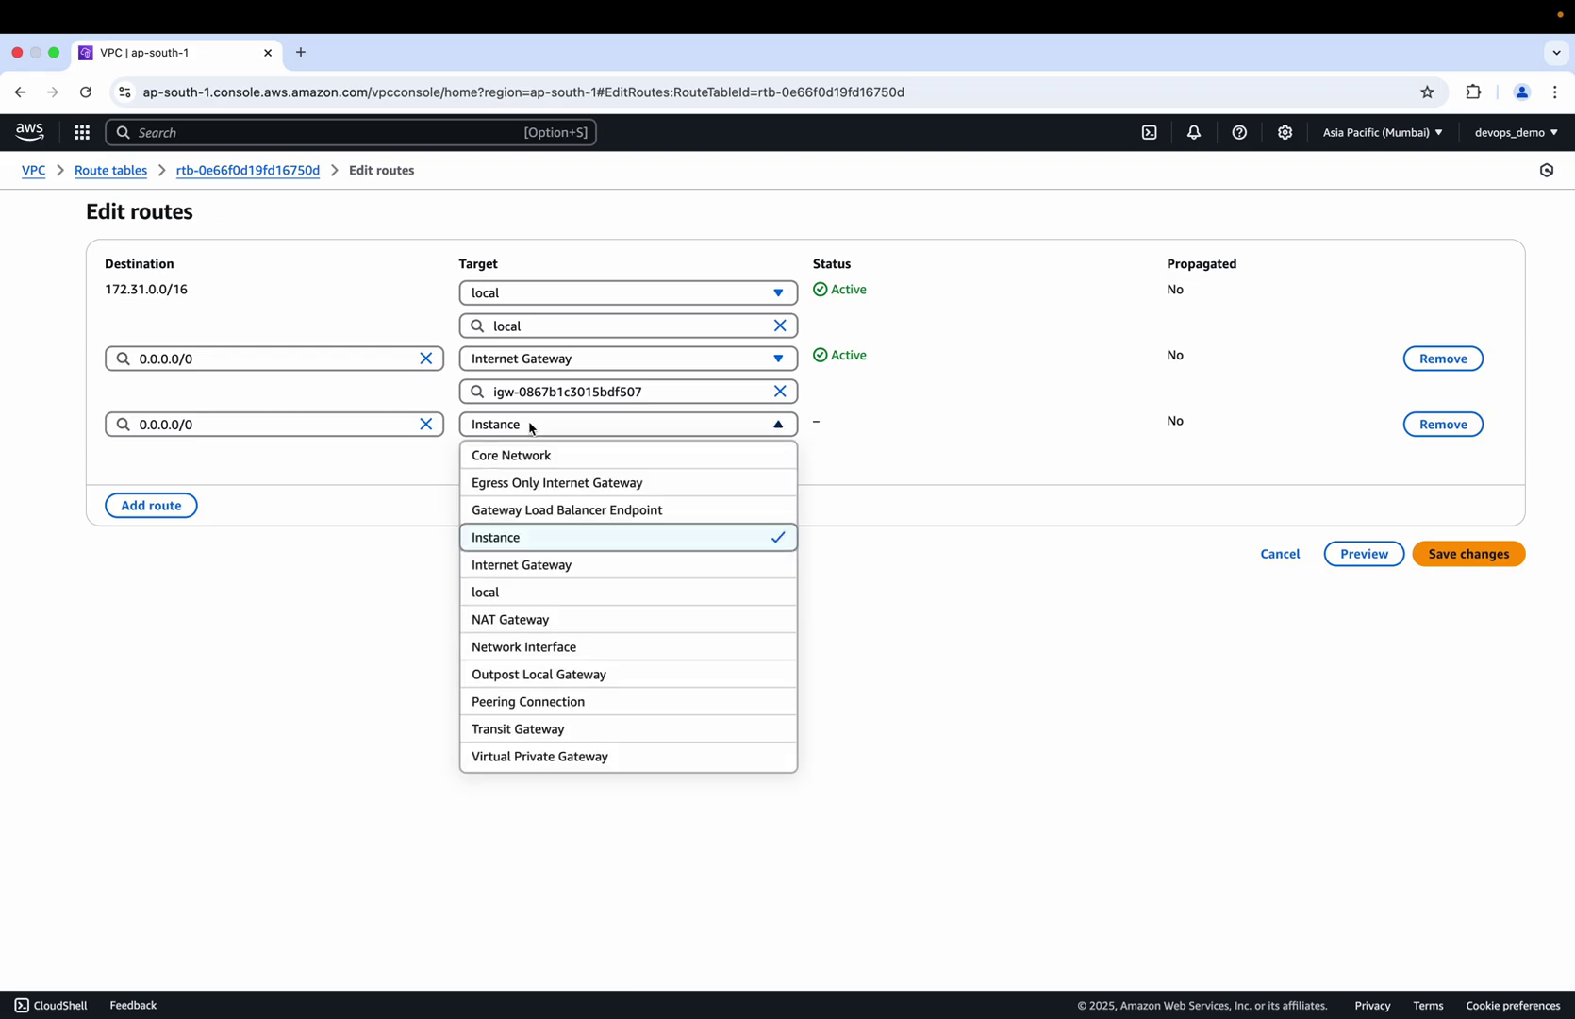
click(528, 702)
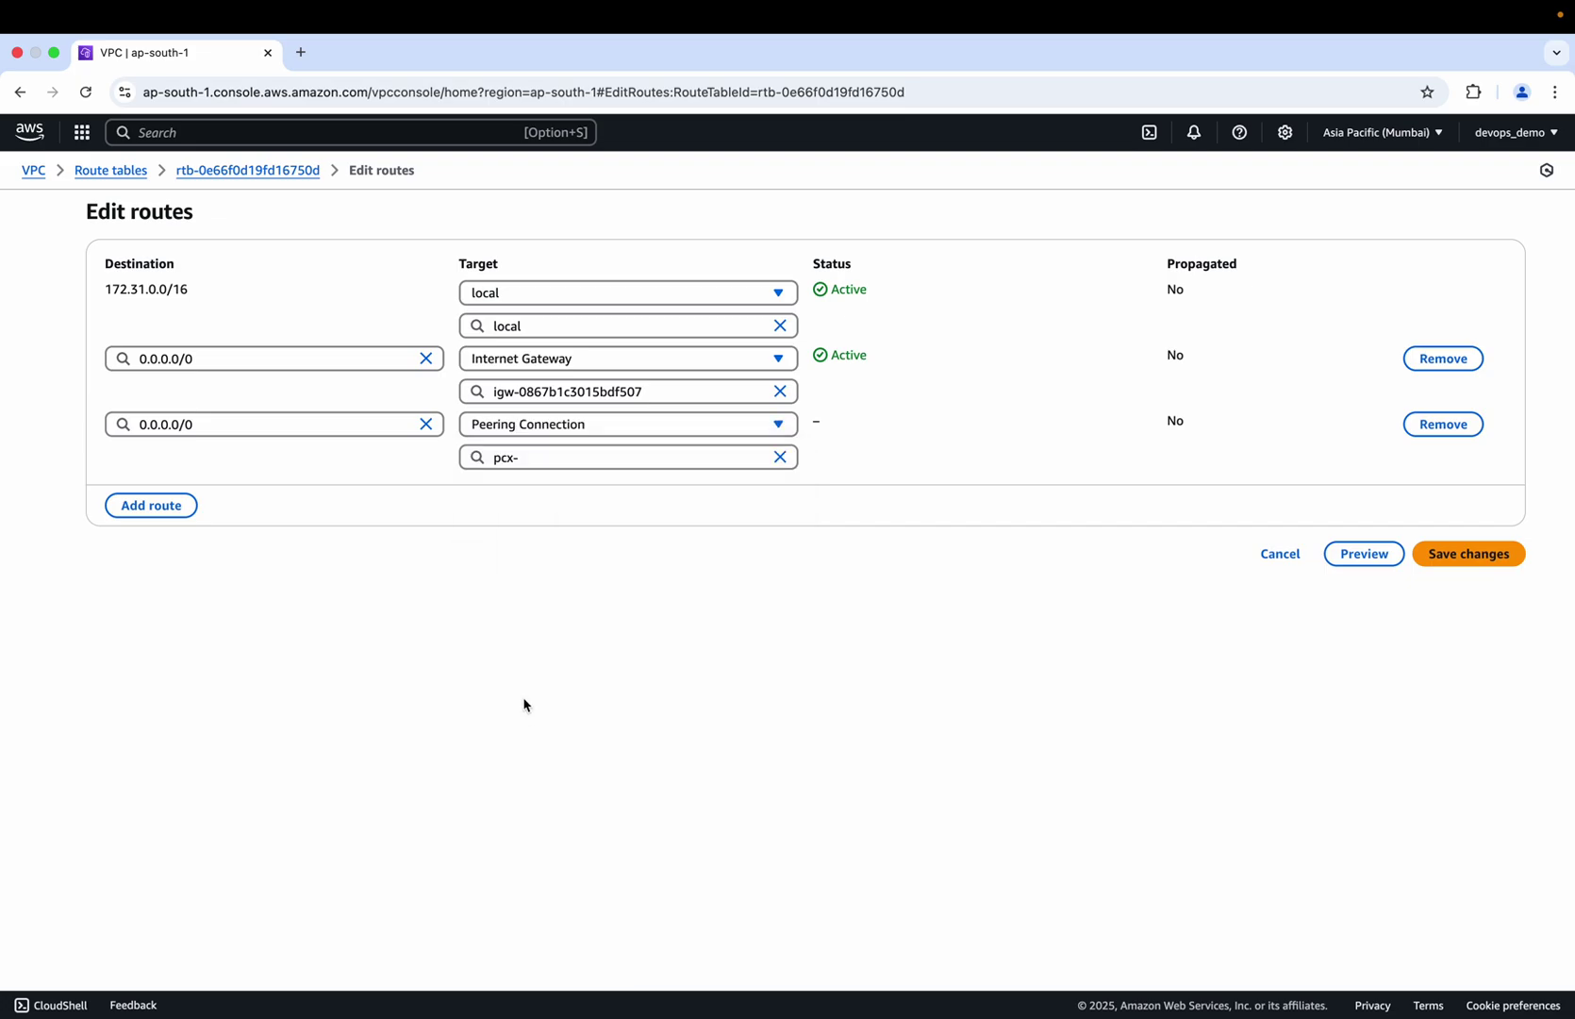
click(523, 461)
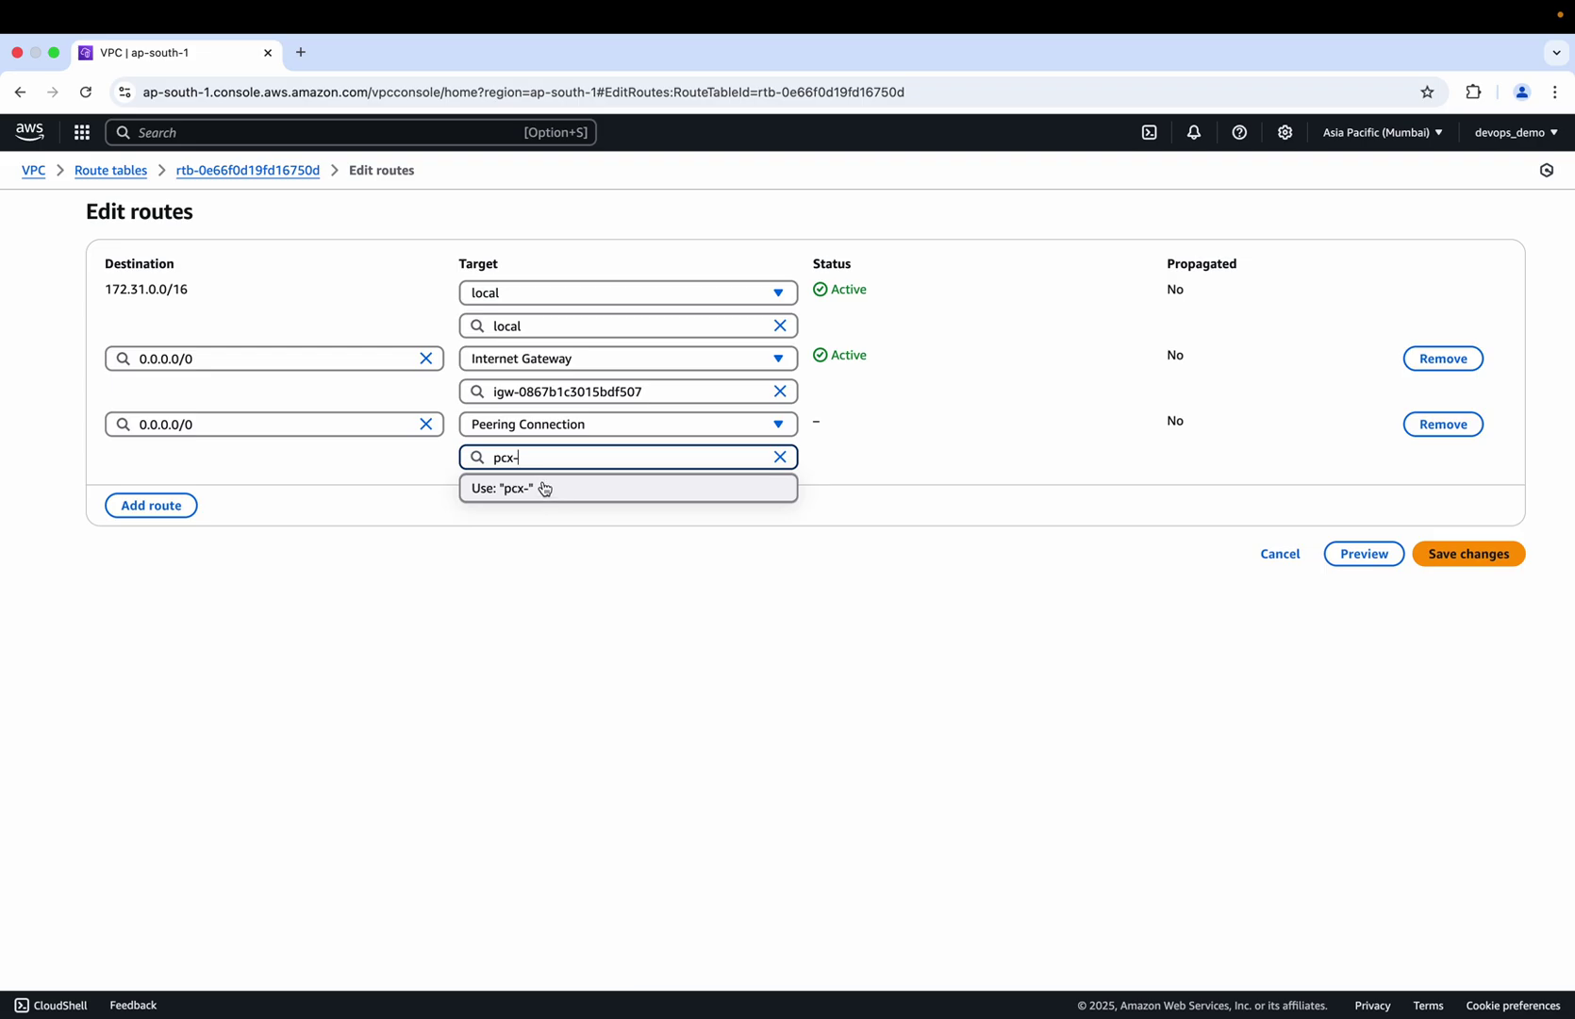
click(366, 426)
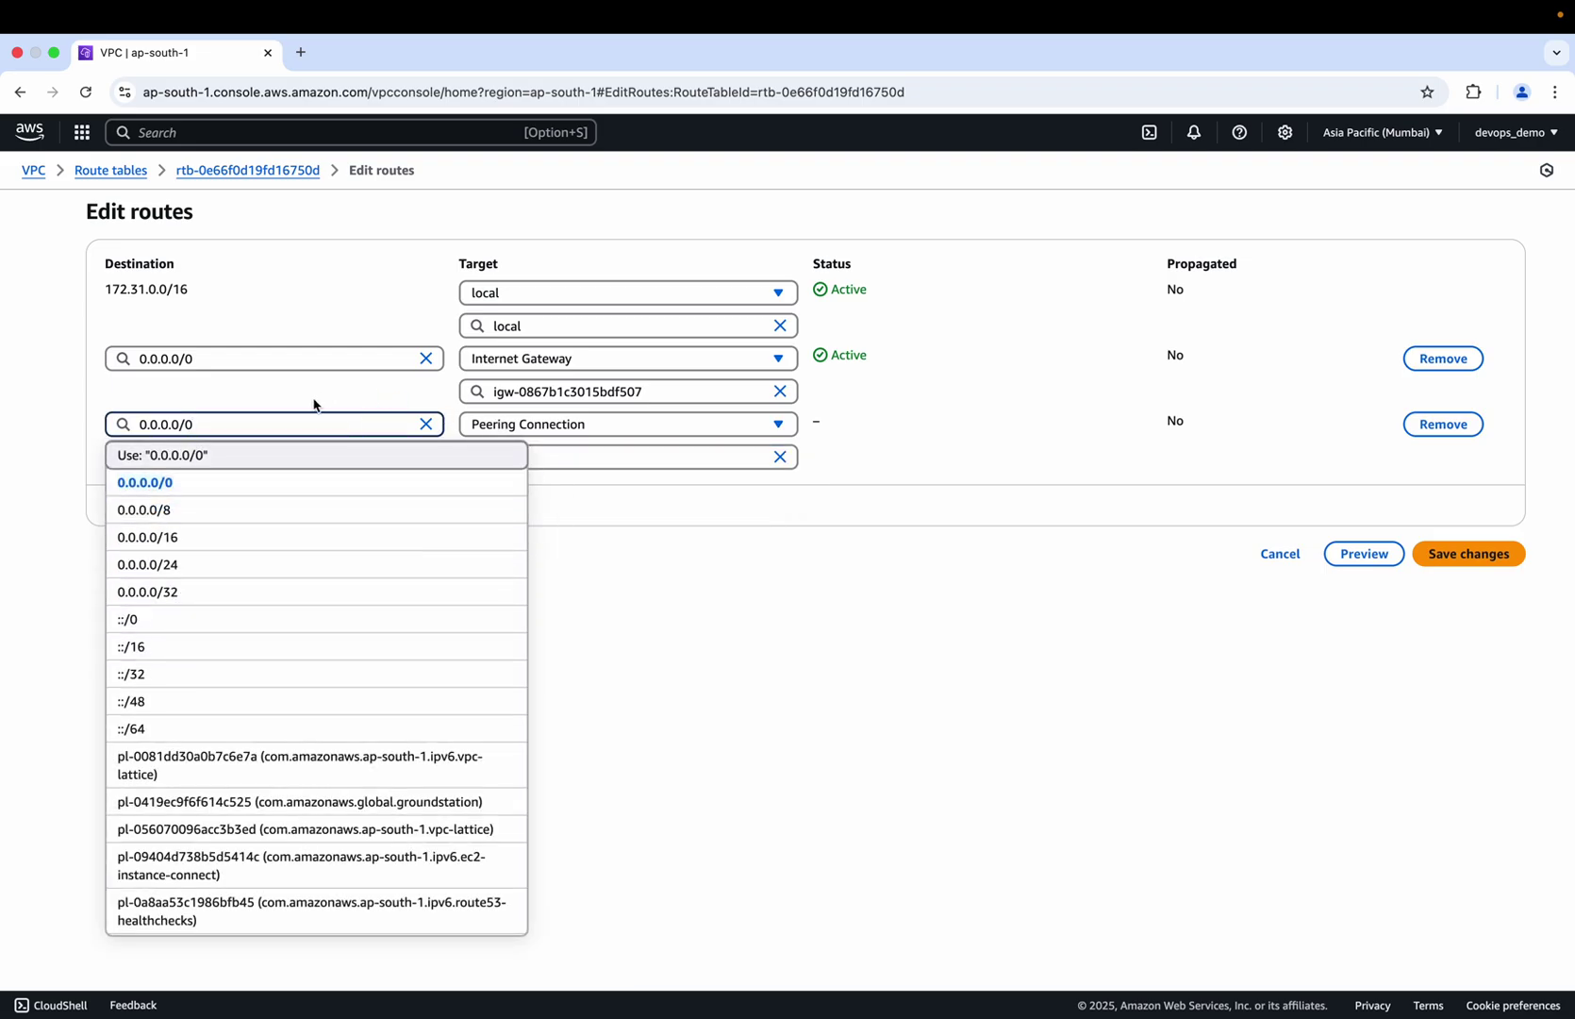
click(646, 592)
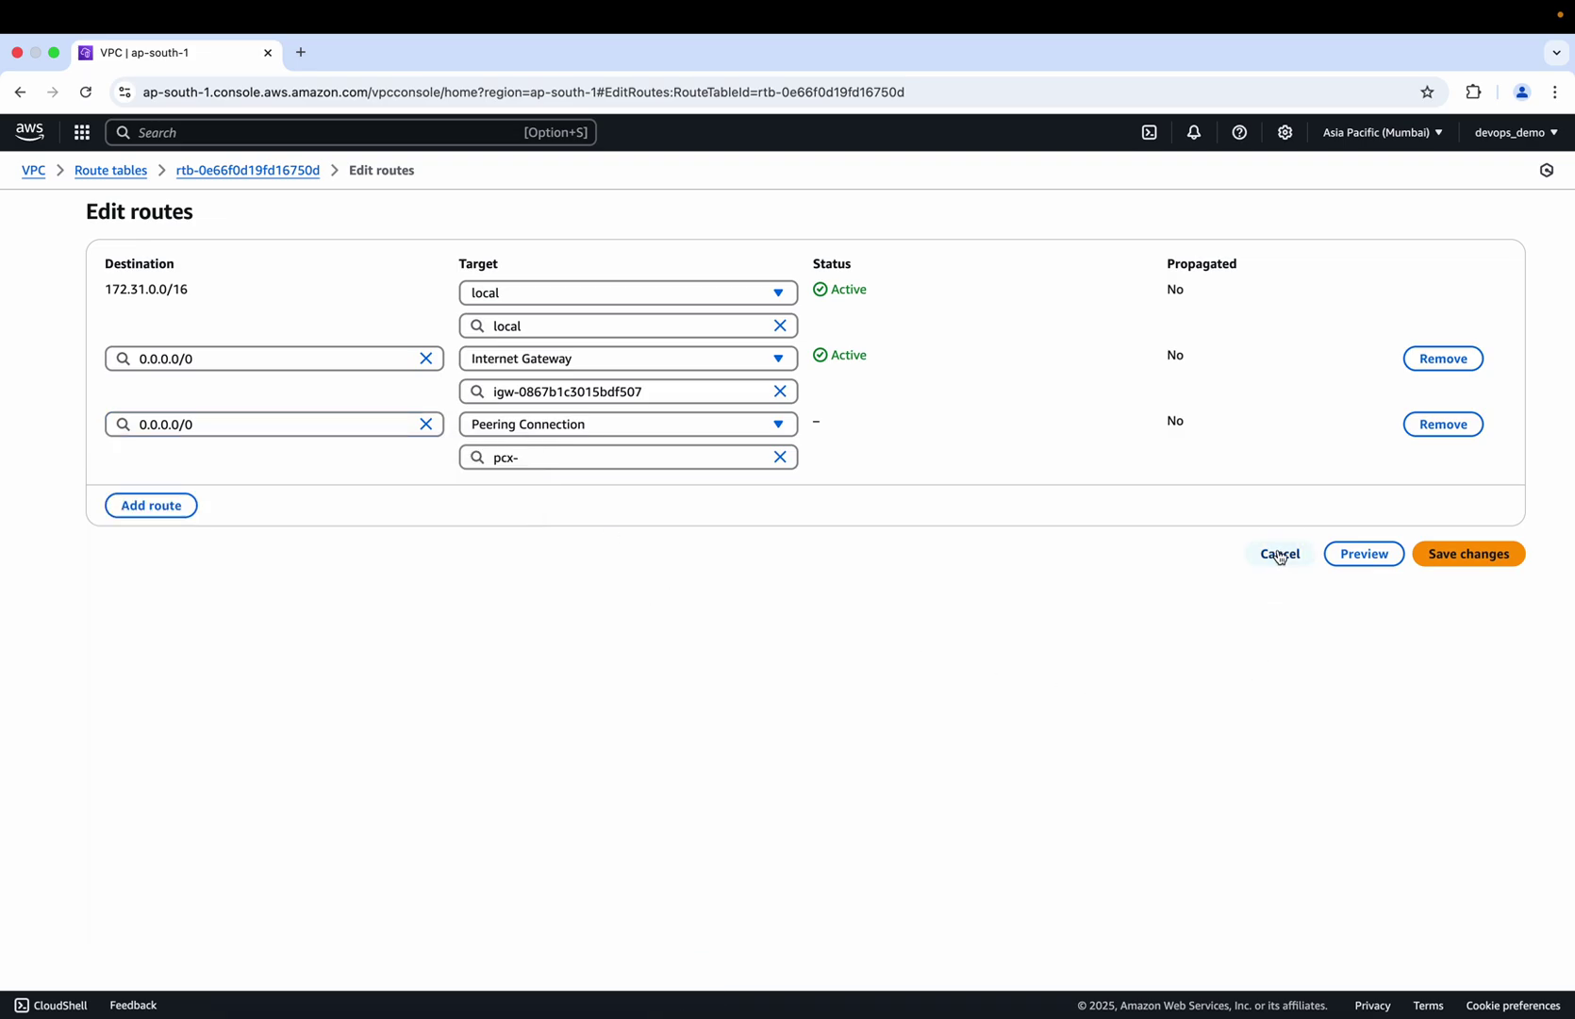
click(1279, 555)
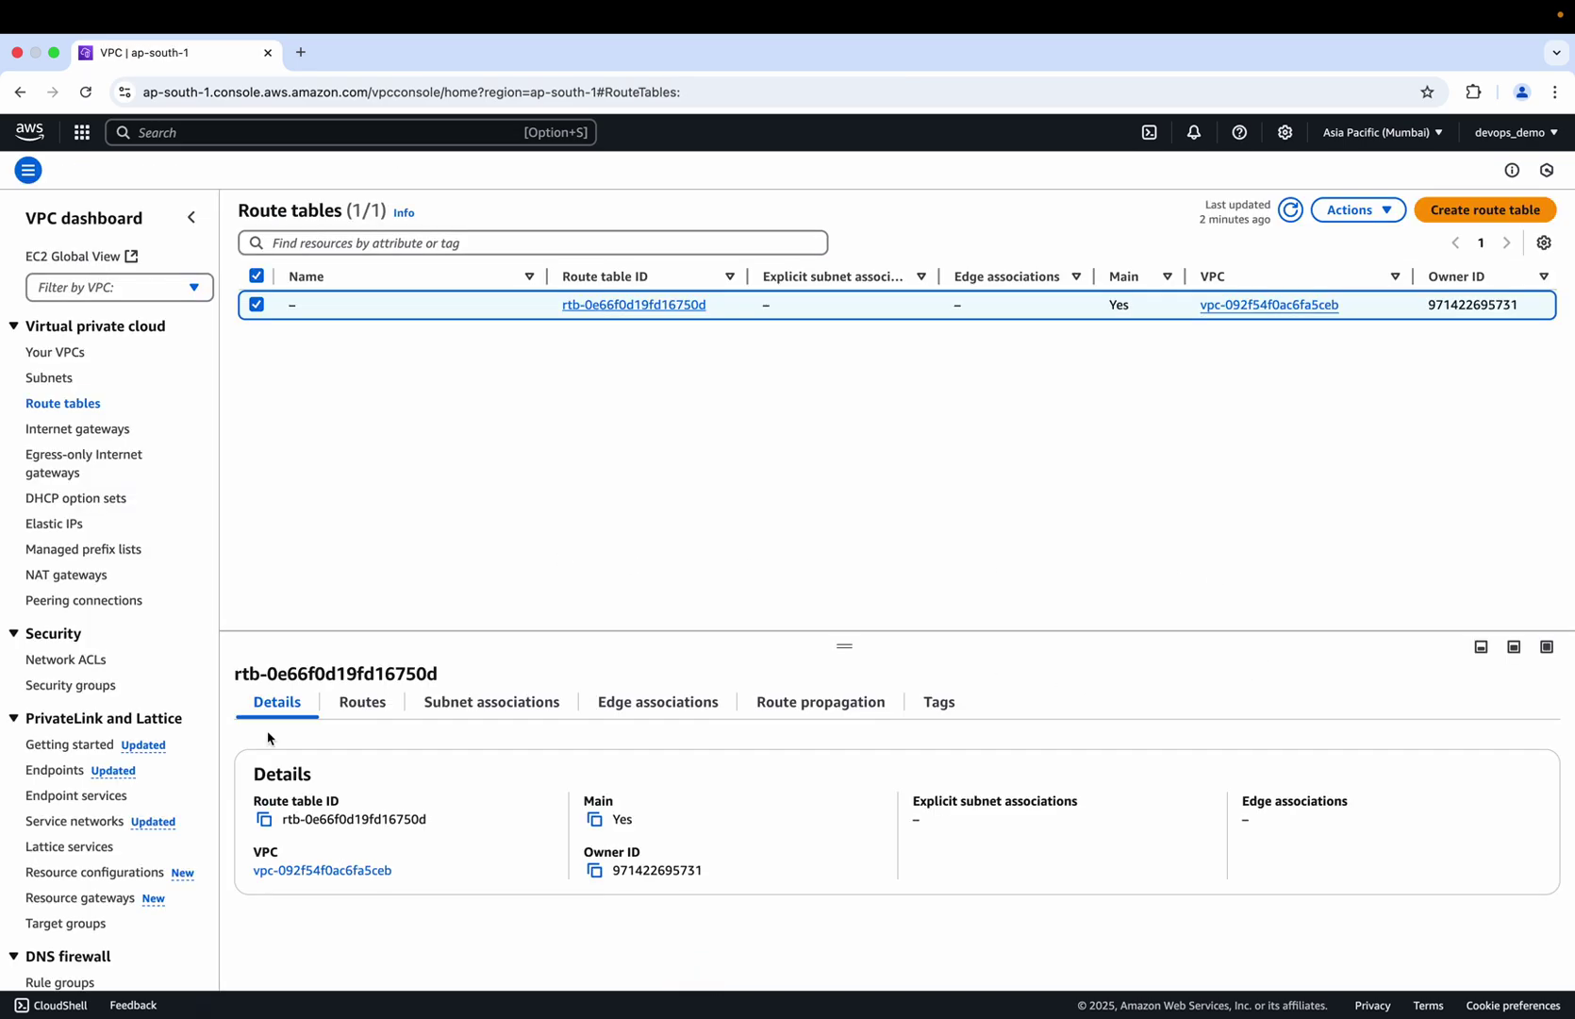
- Create a route table named demo-route in VPC vpc-092f54f0ac6fa5ceb and check its local route
click(1462, 212)
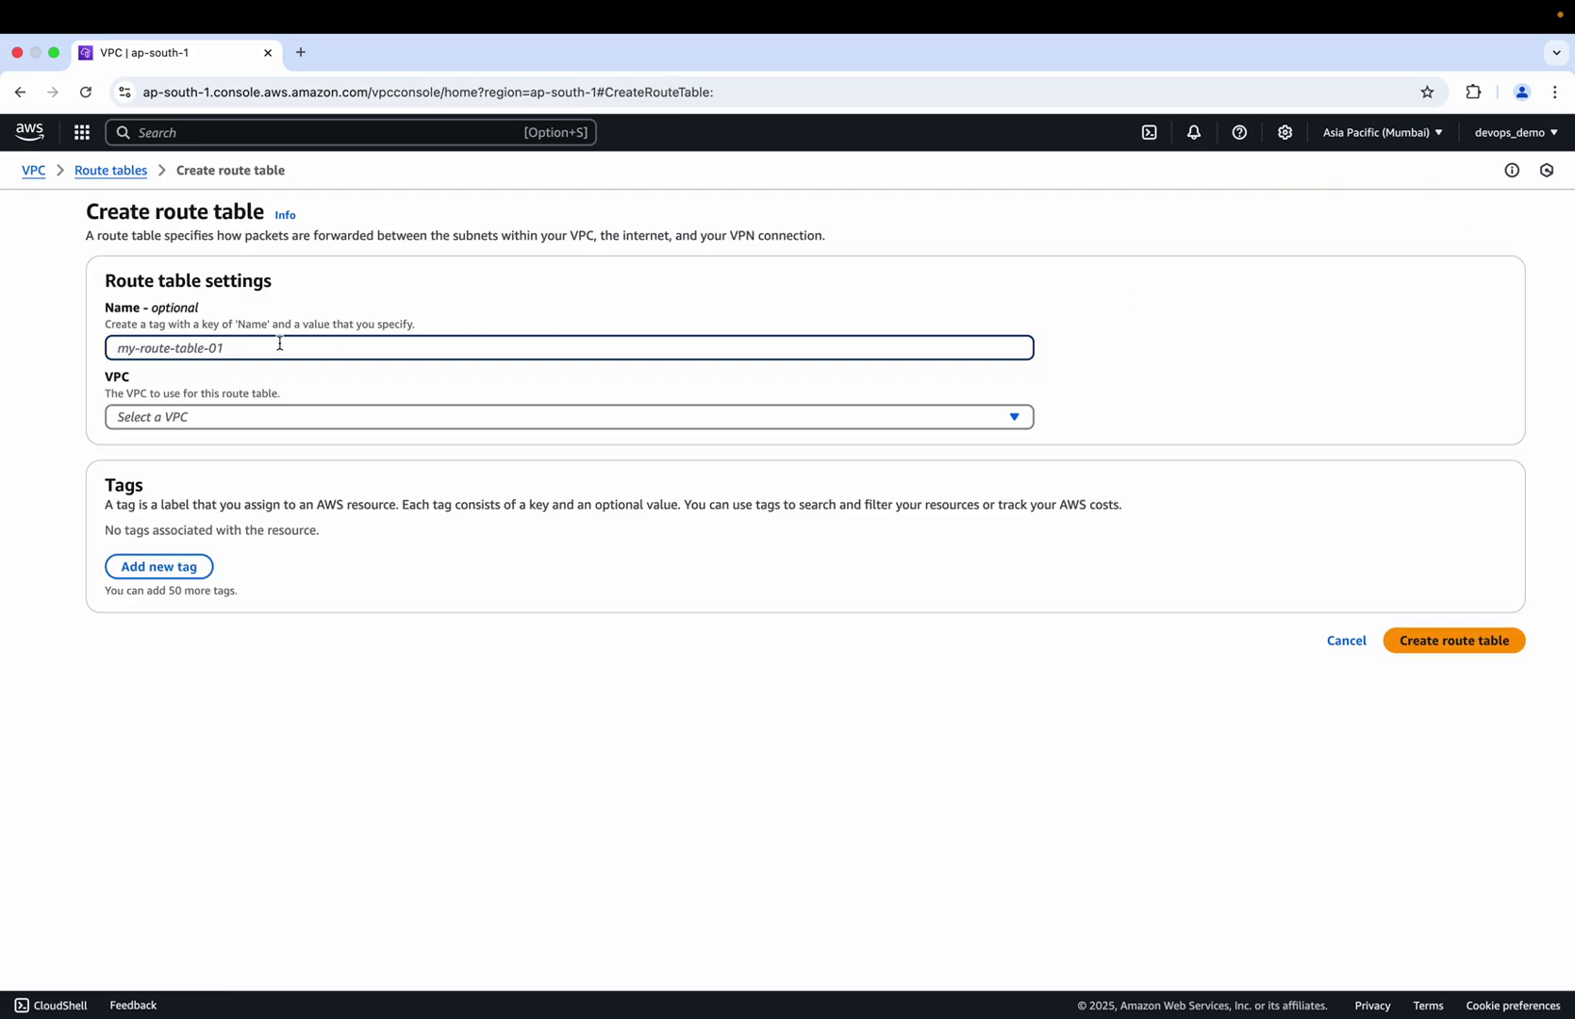
text(demo-r)
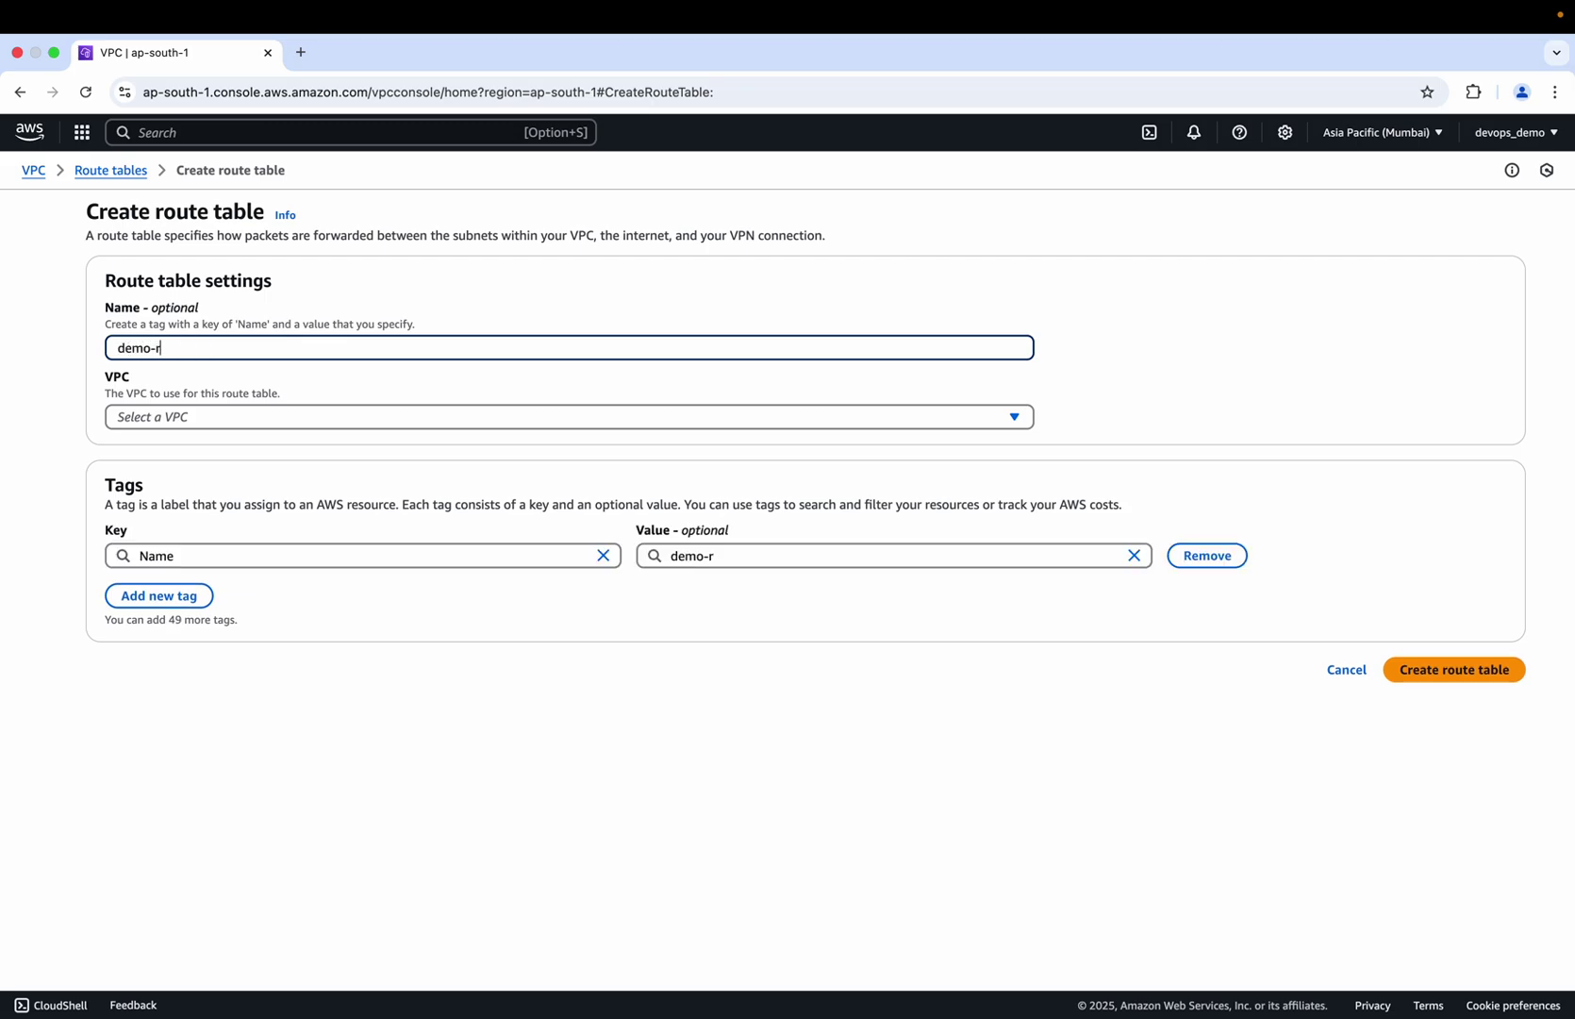
text(oute)
click(271, 438)
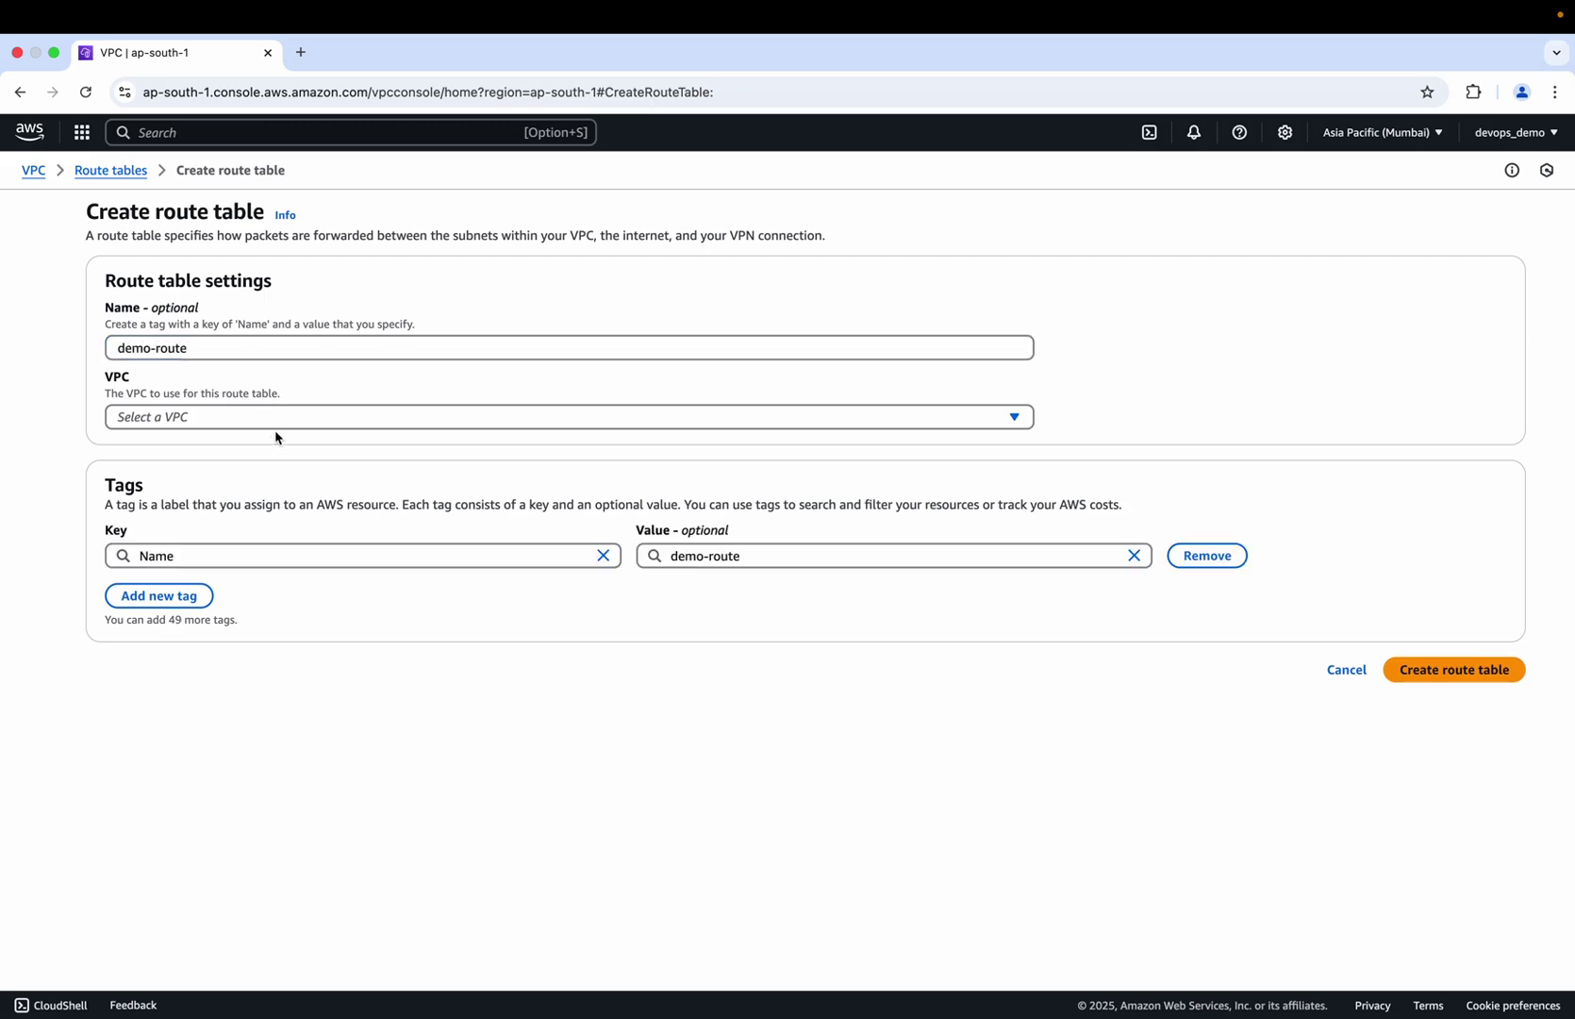
click(301, 424)
click(301, 471)
click(1442, 681)
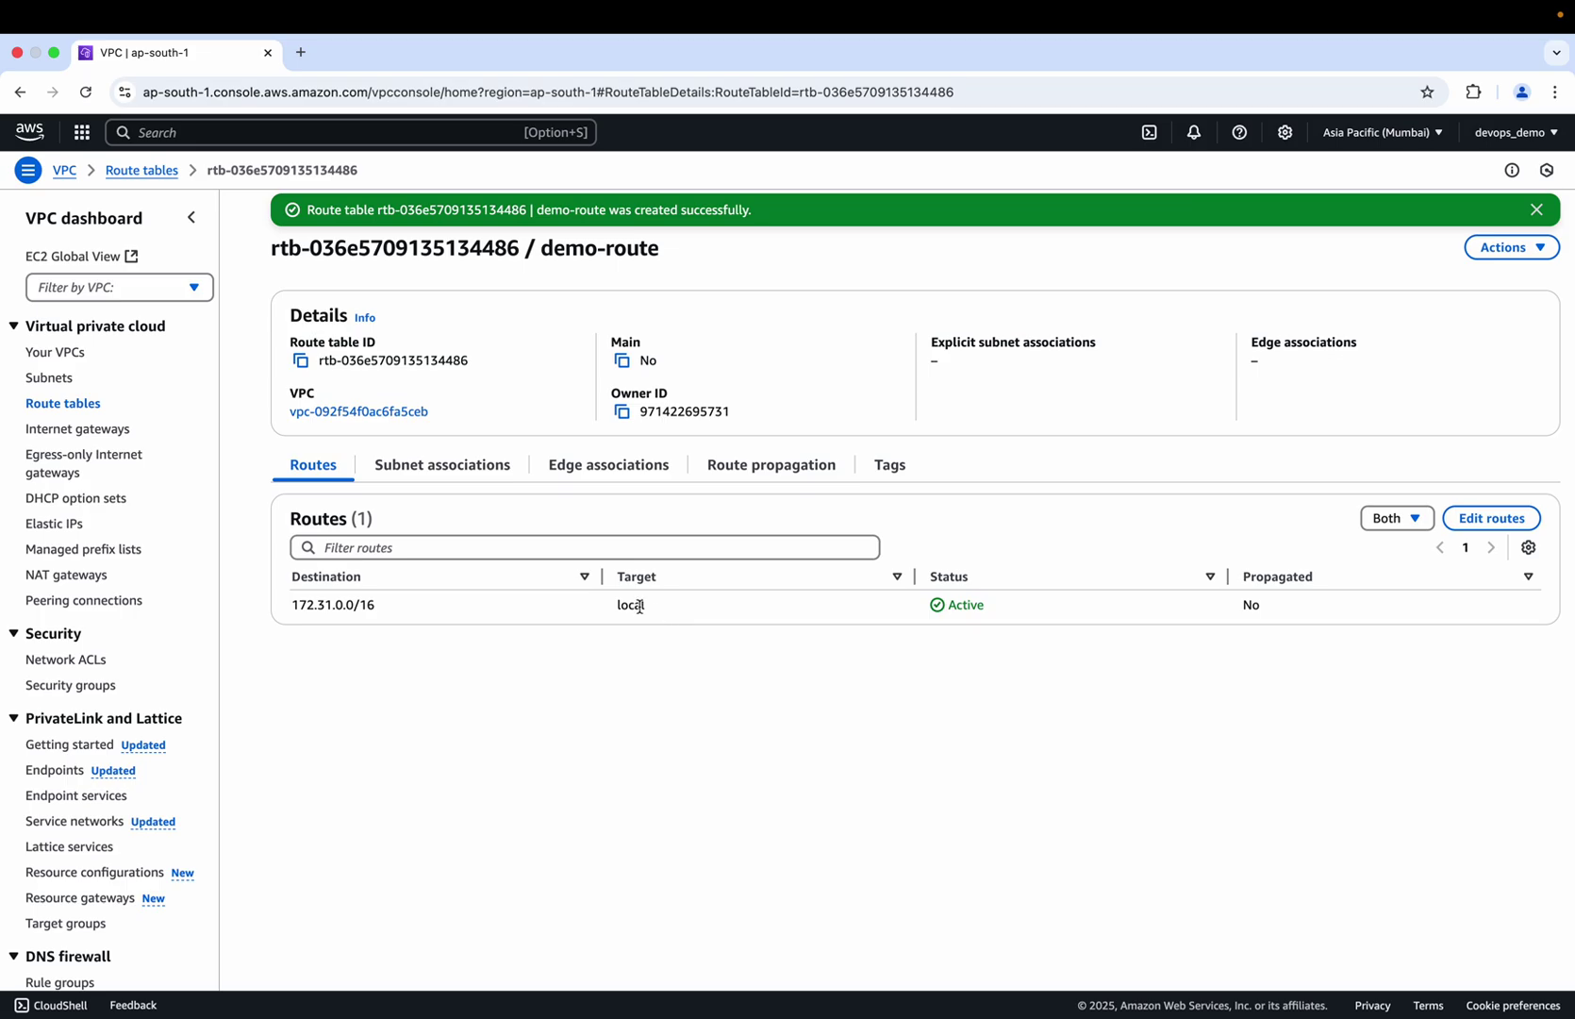
drag(639, 606, 291, 610)
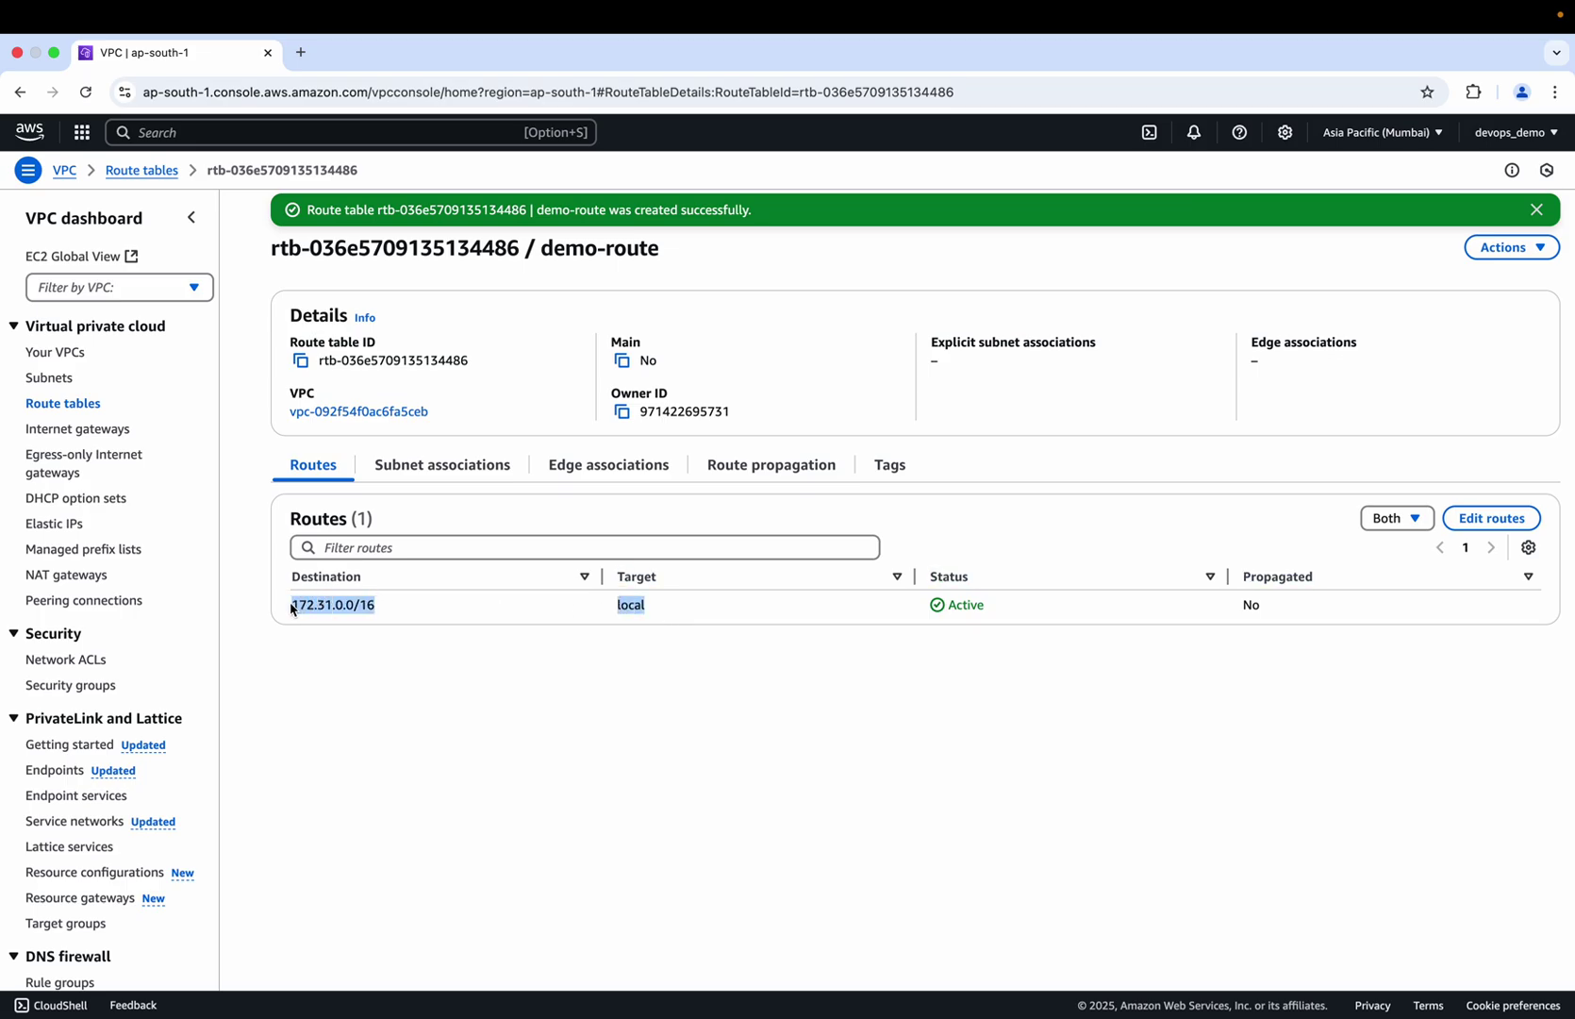
- Associate subnet-013e845091bcf7f3f (172.31.32.0/20) with demo-route and review its explicit subnet associations
click(476, 466)
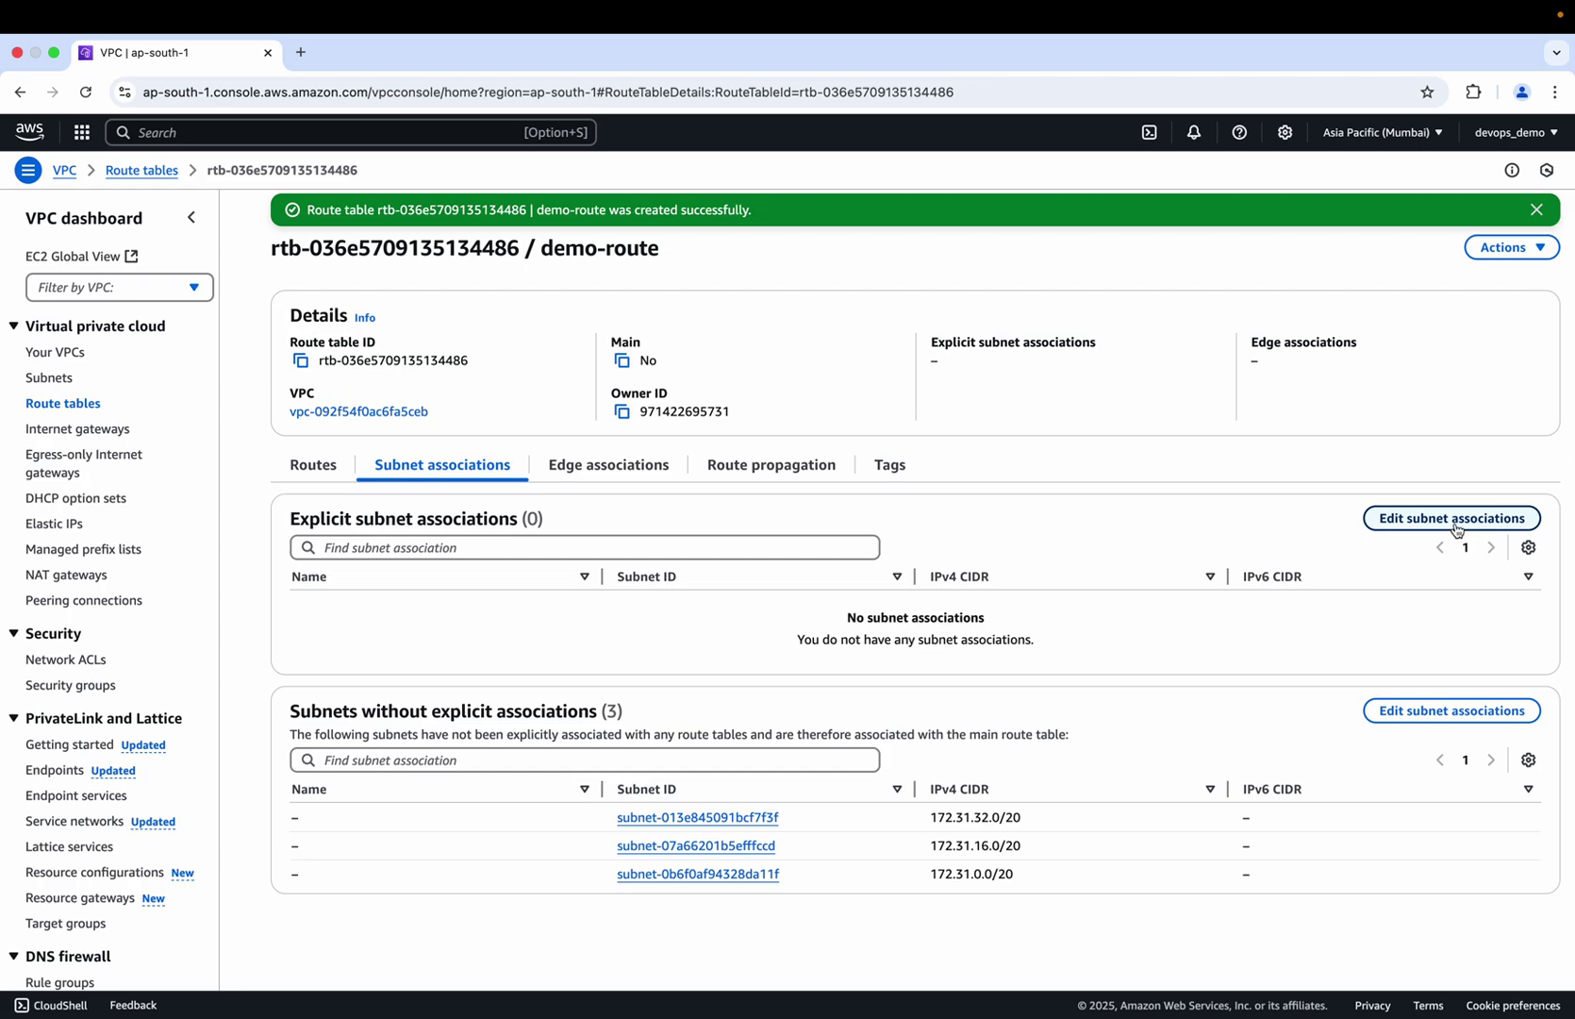
click(1418, 517)
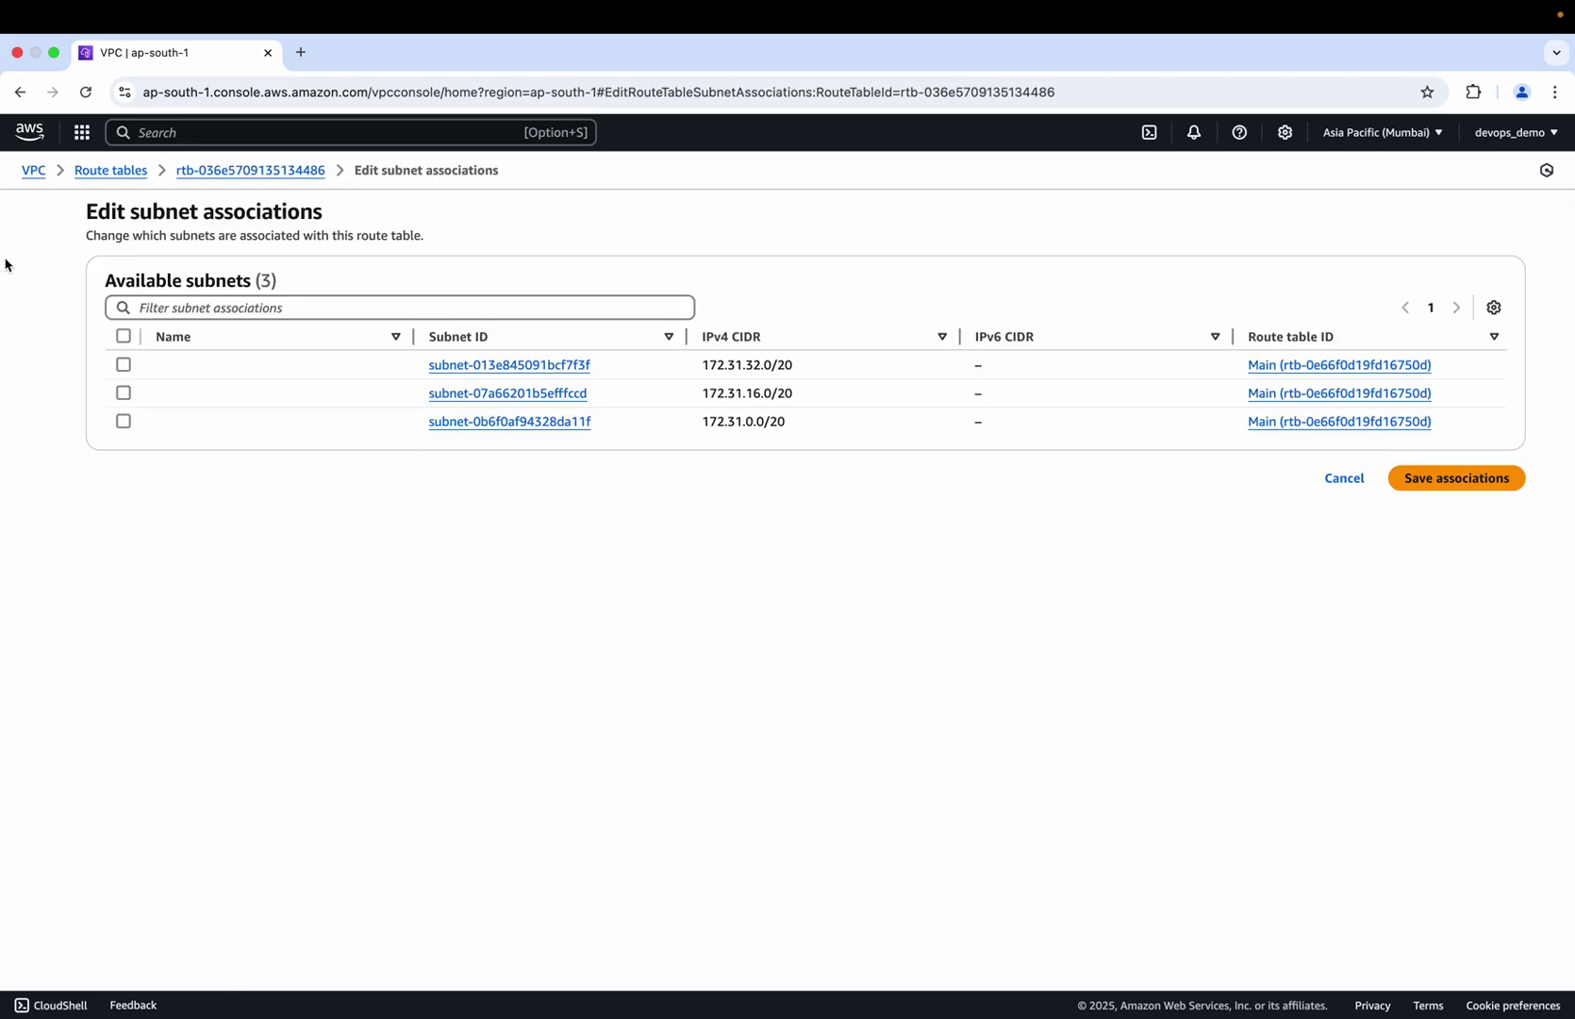
click(124, 364)
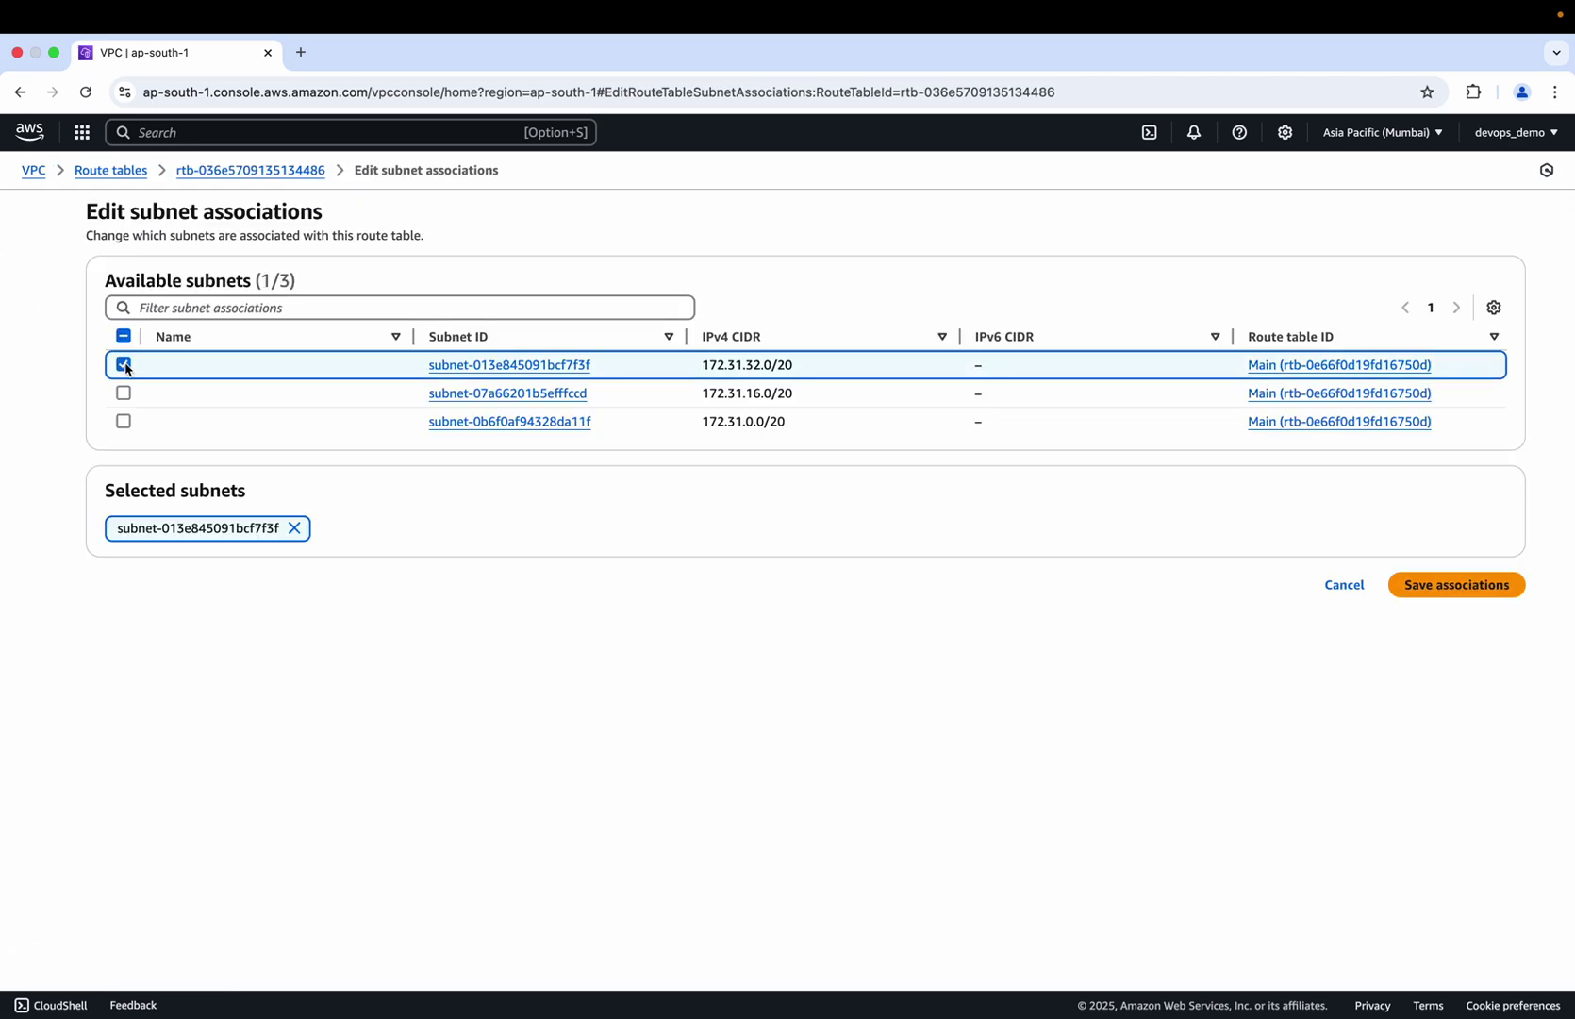
click(1458, 586)
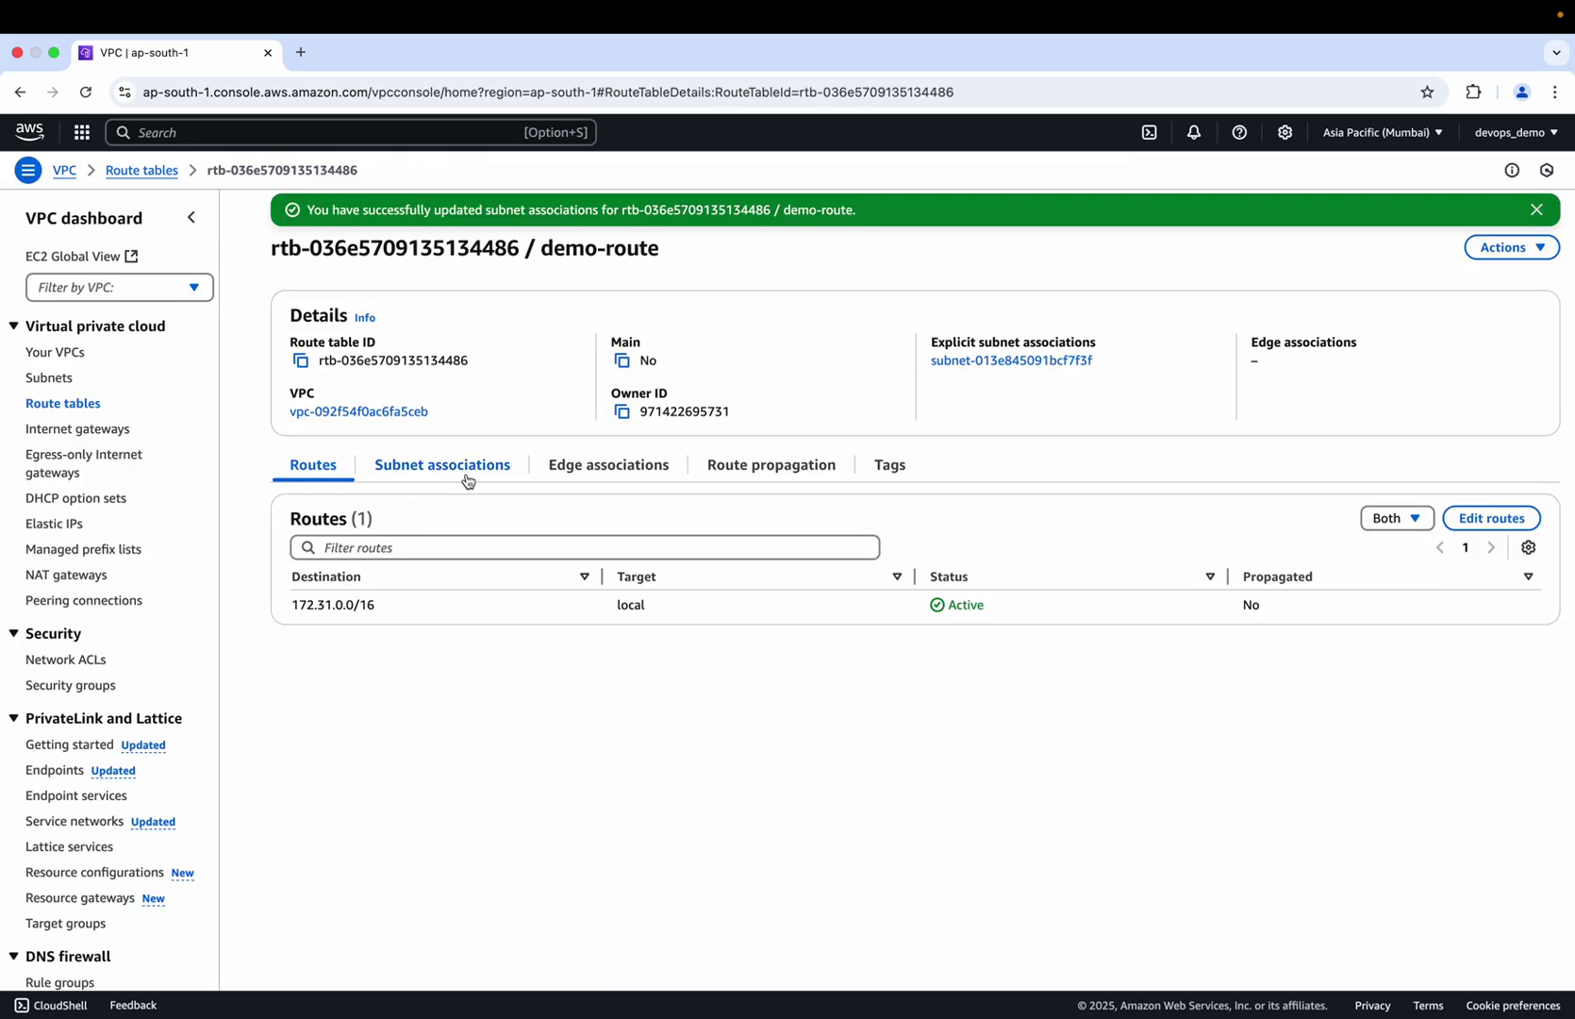
click(468, 481)
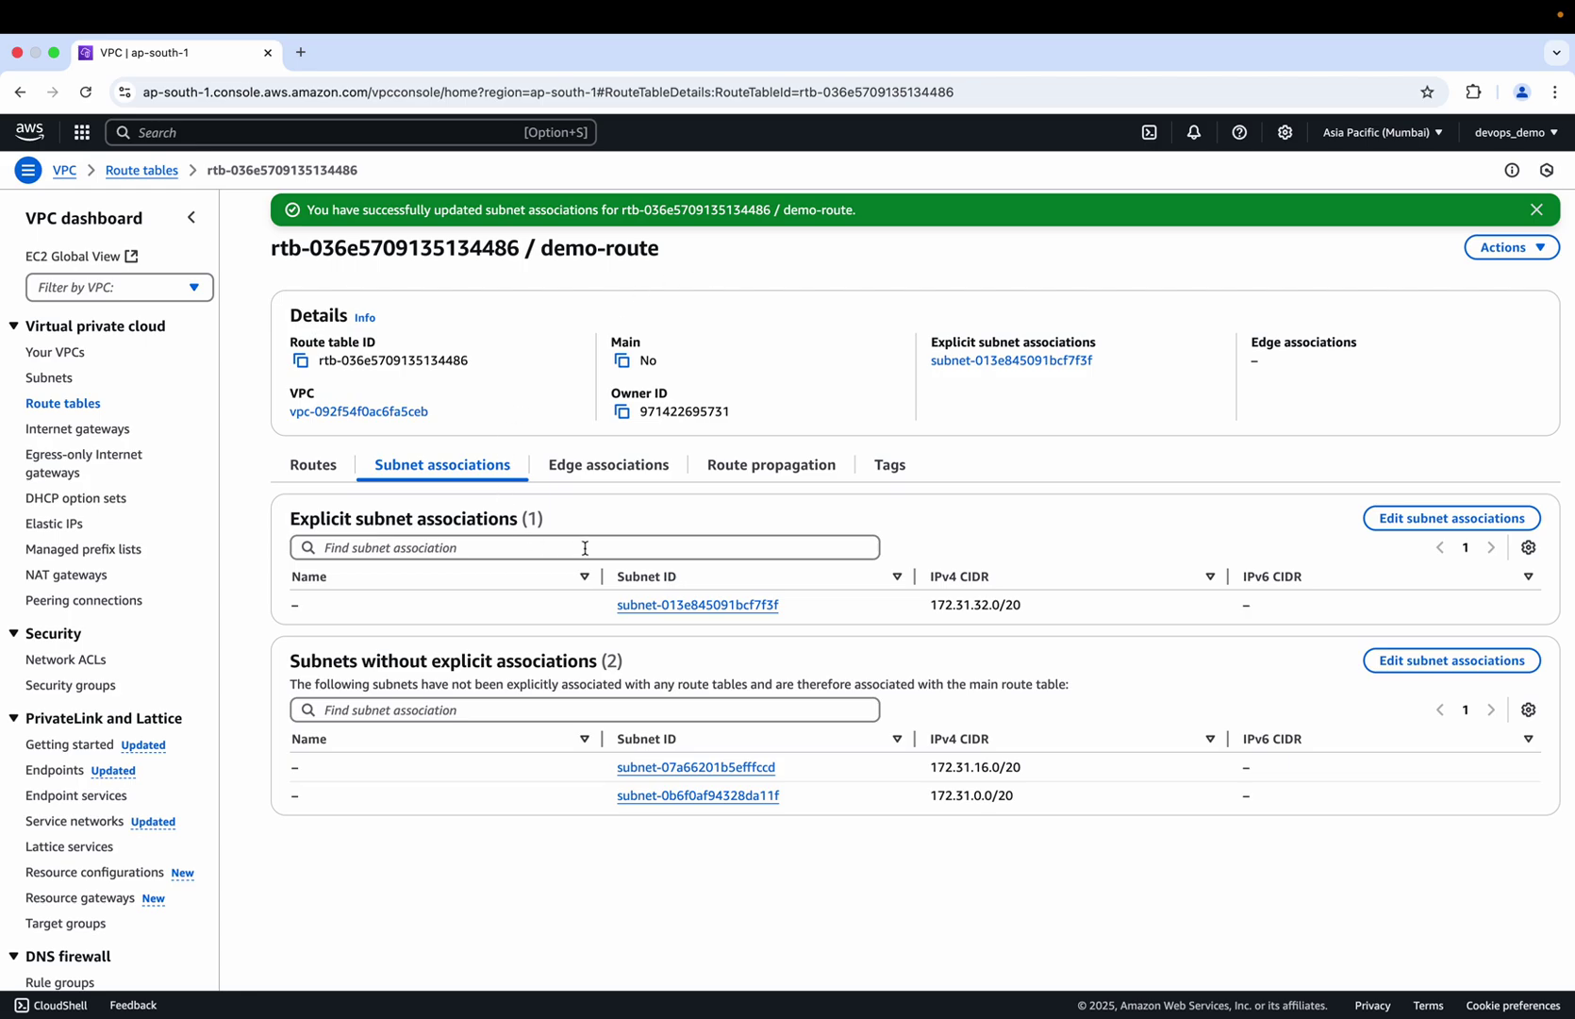
- Add a route to demo-route with destination 0.0.0.0/0 and Internet Gateway target igw-0867b1c3015bdf507, save it, and return to the route tables list
click(308, 474)
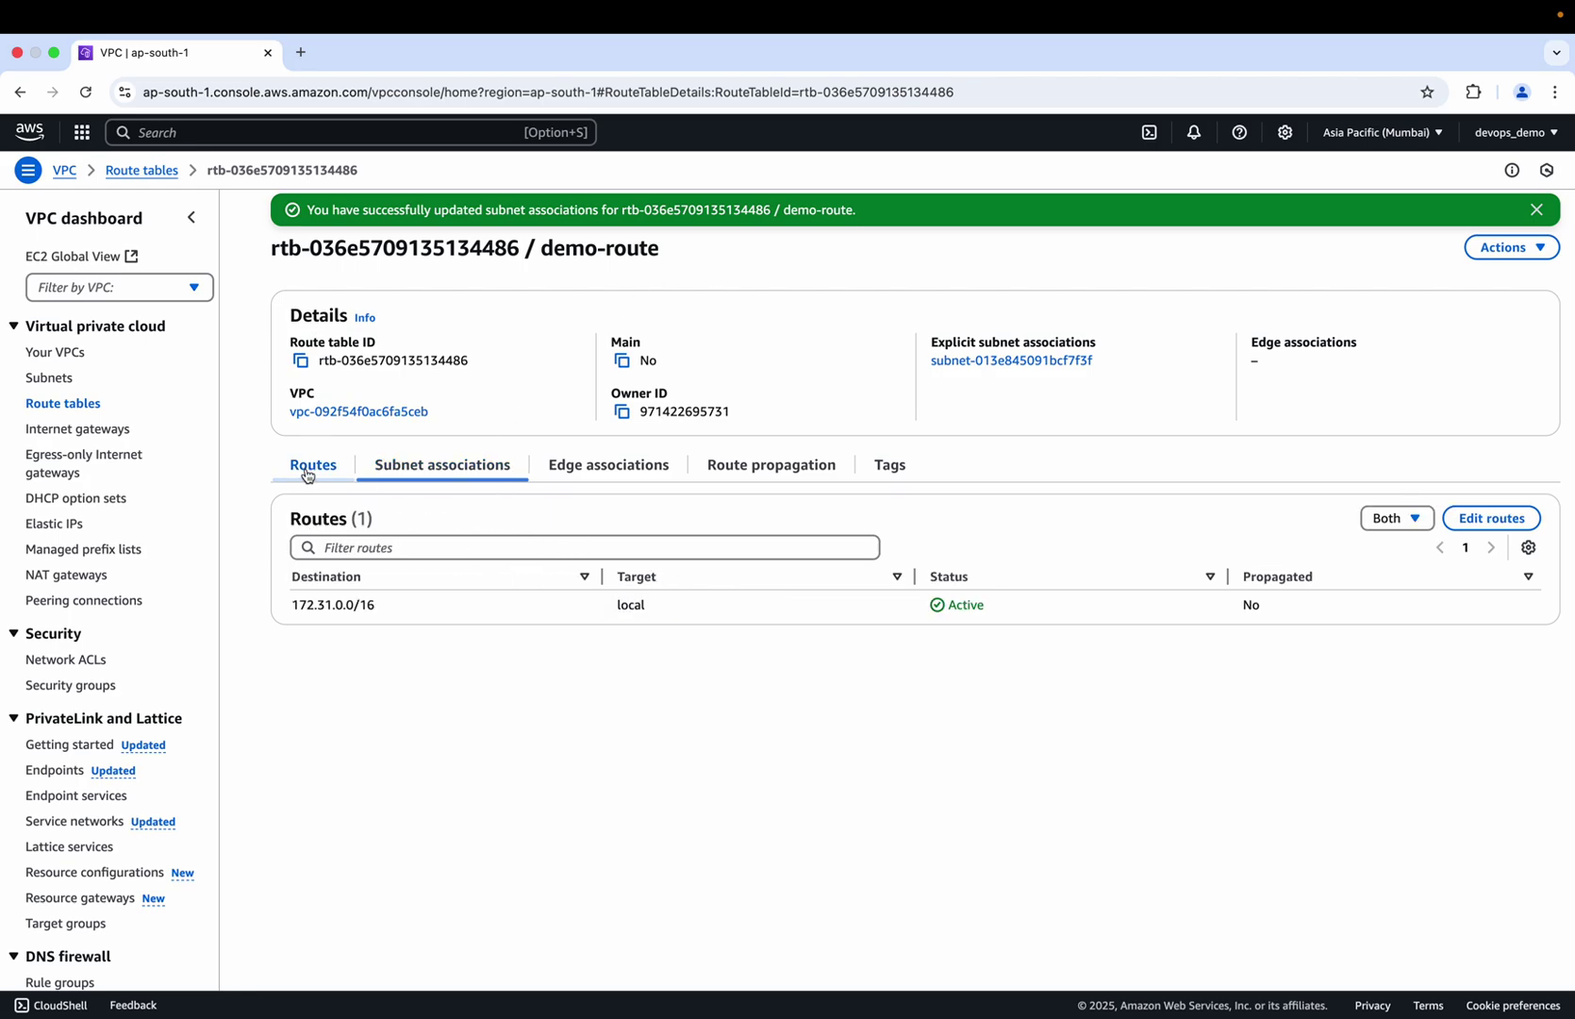
click(1492, 518)
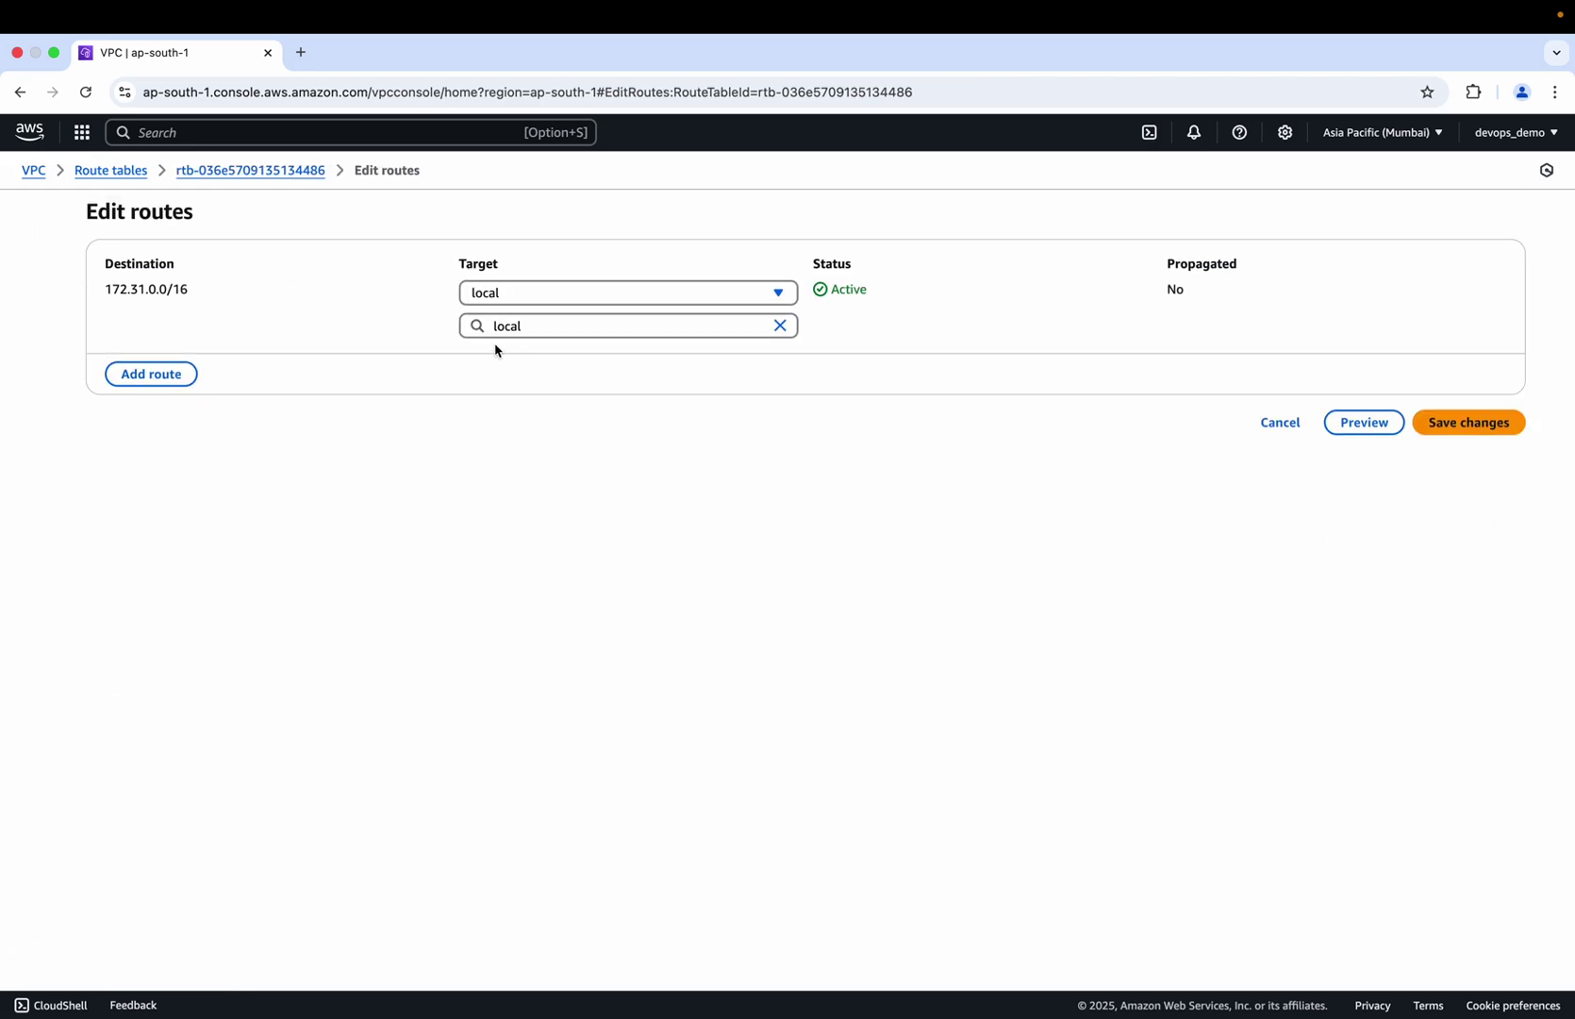
click(163, 373)
click(165, 360)
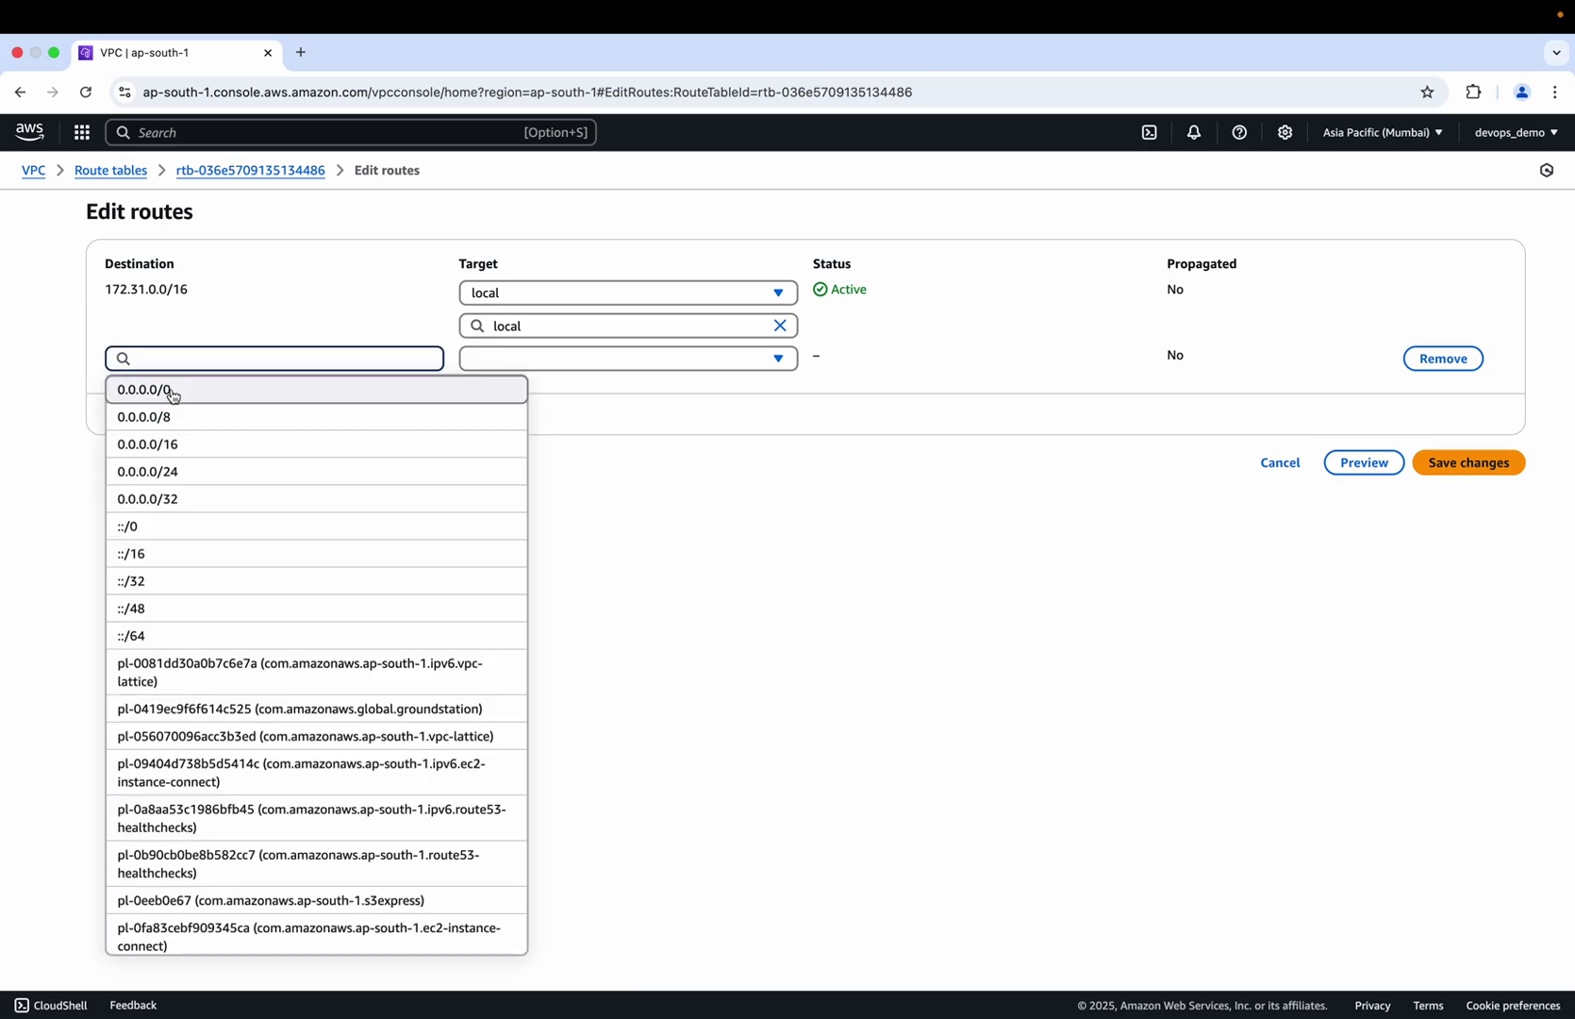
click(172, 394)
click(549, 359)
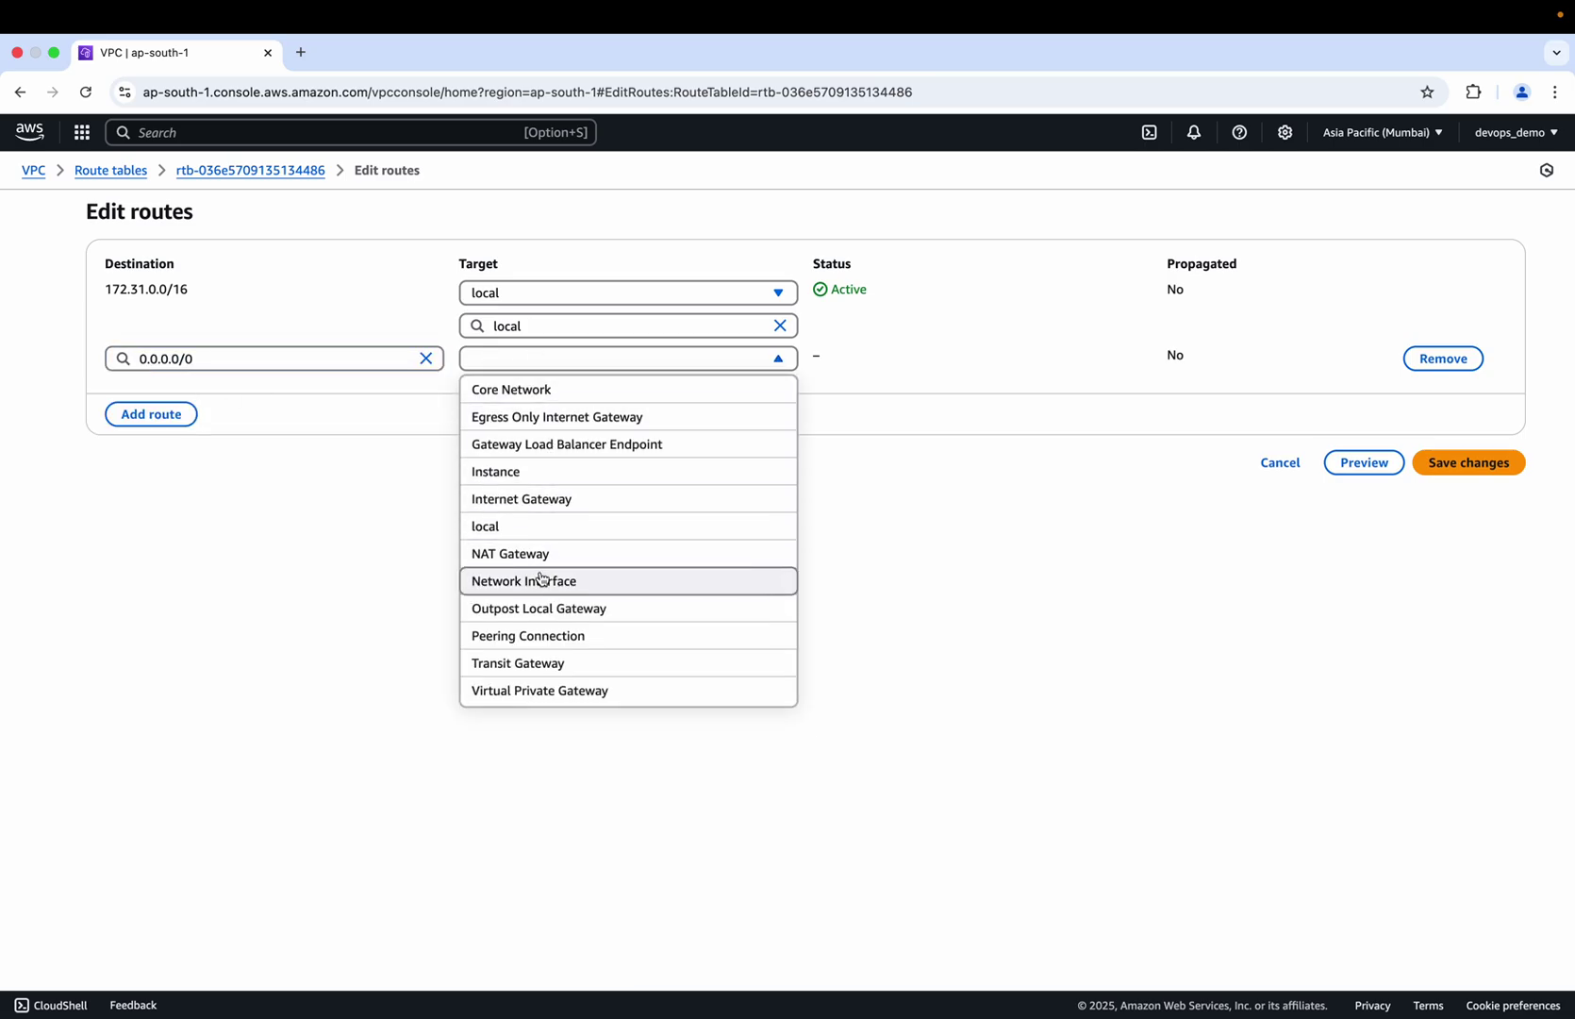
click(536, 496)
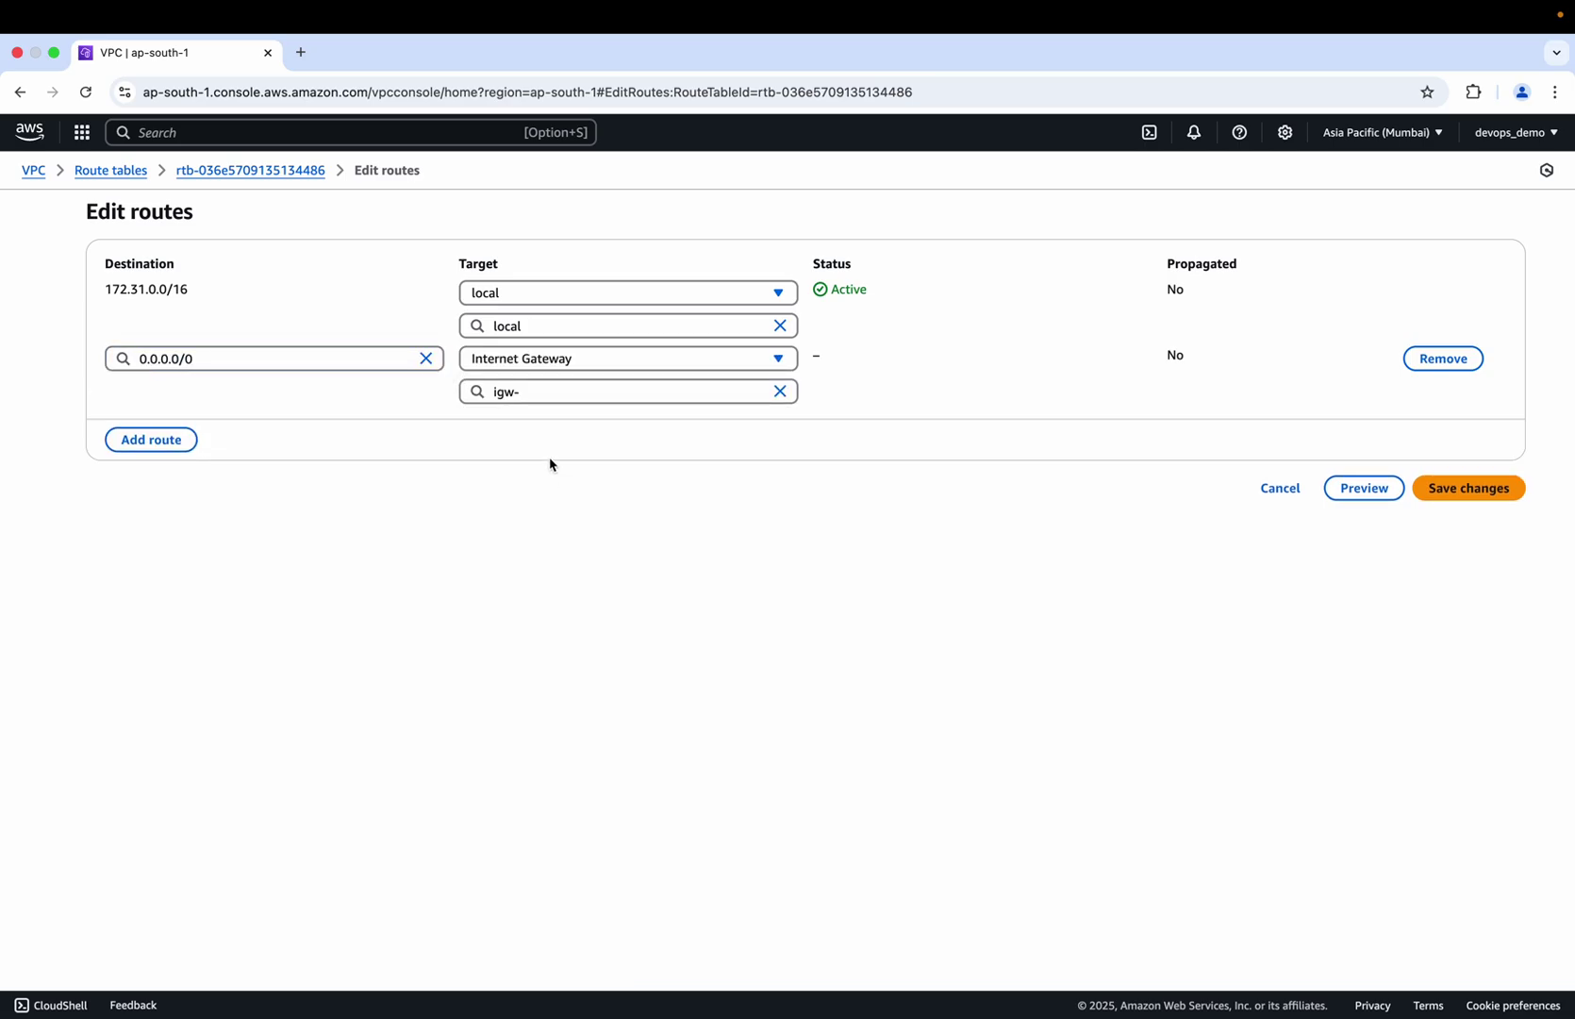
click(596, 391)
click(587, 447)
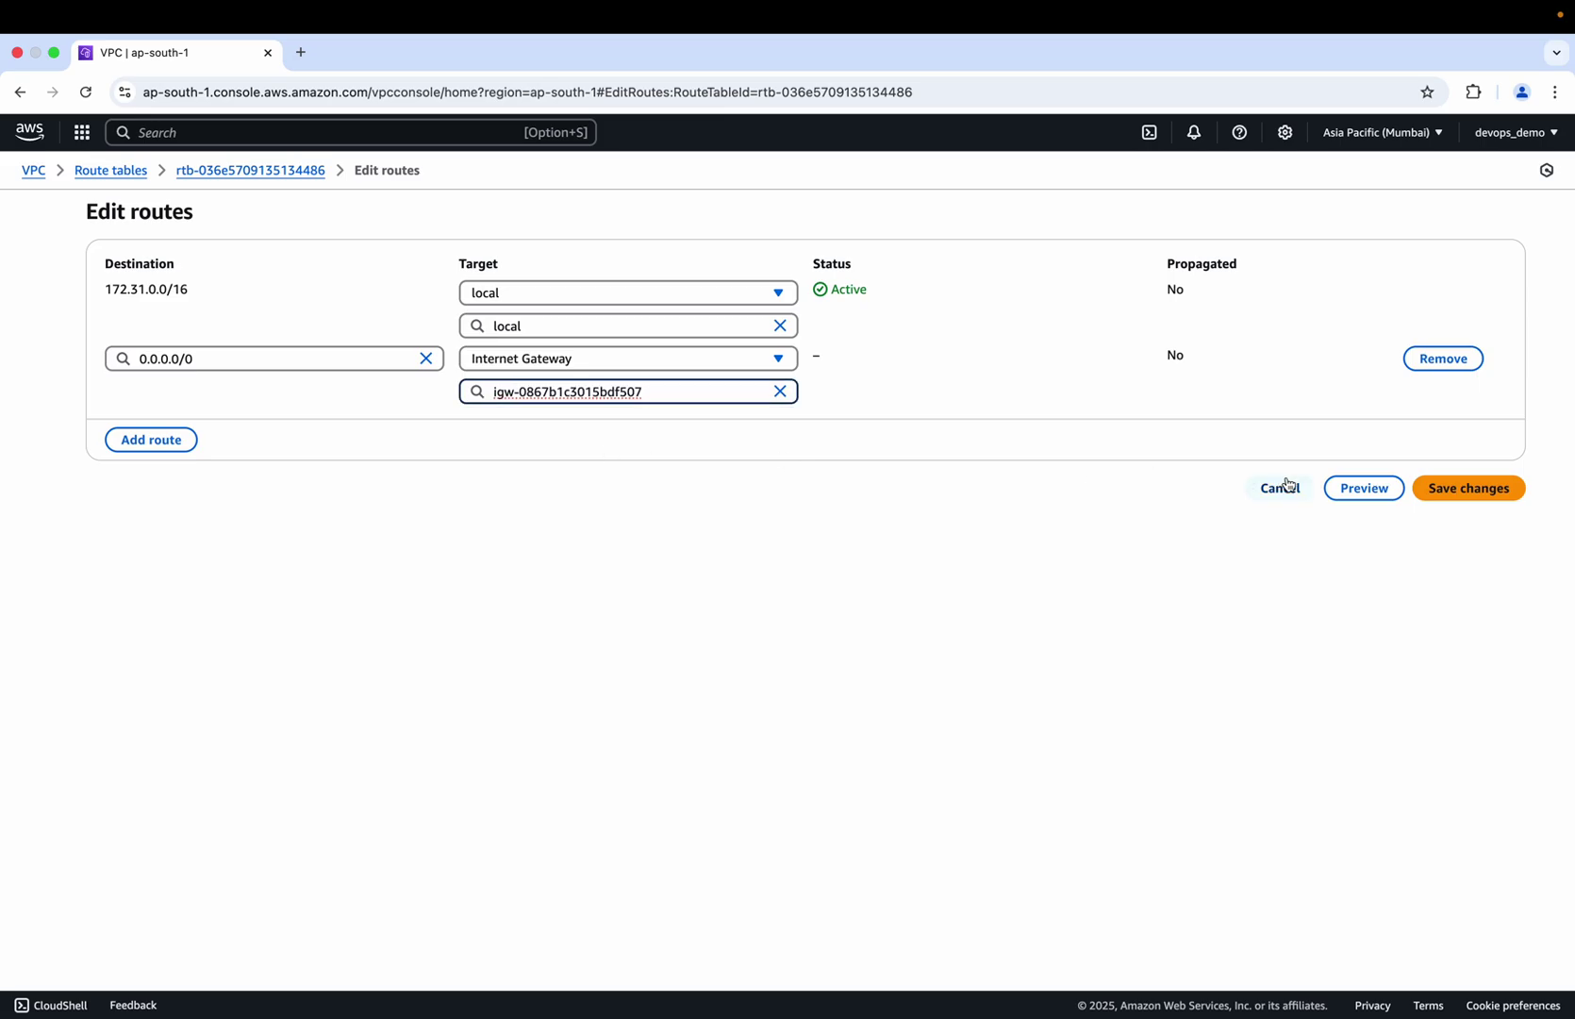
click(1452, 491)
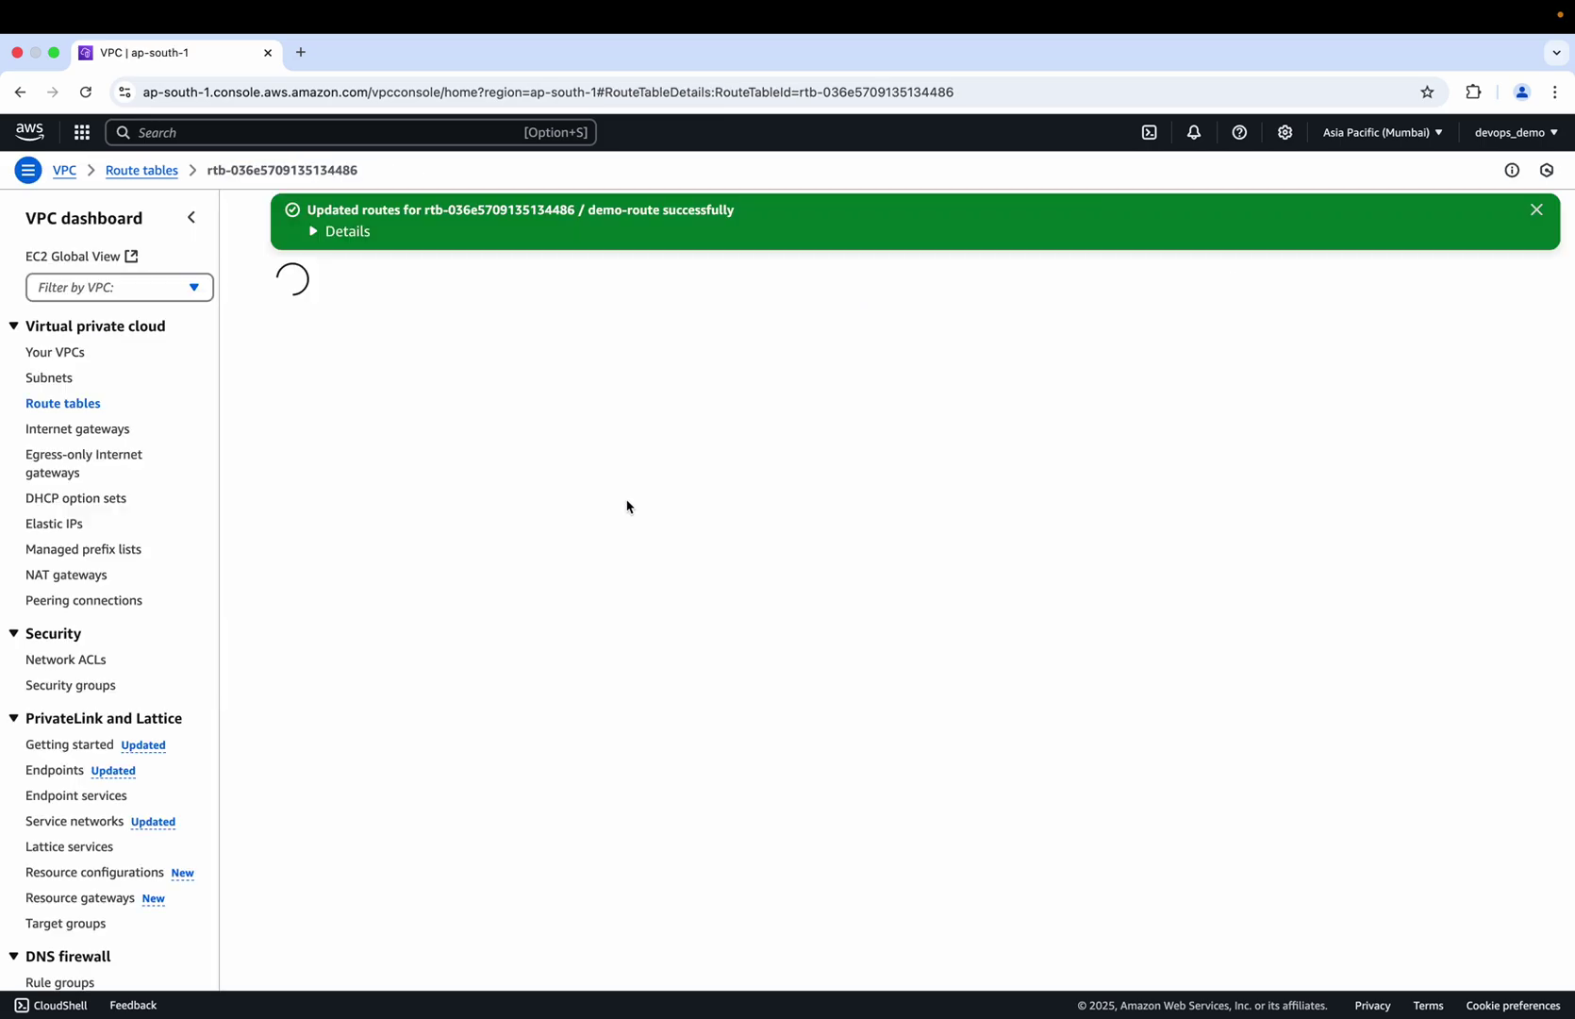
click(161, 173)
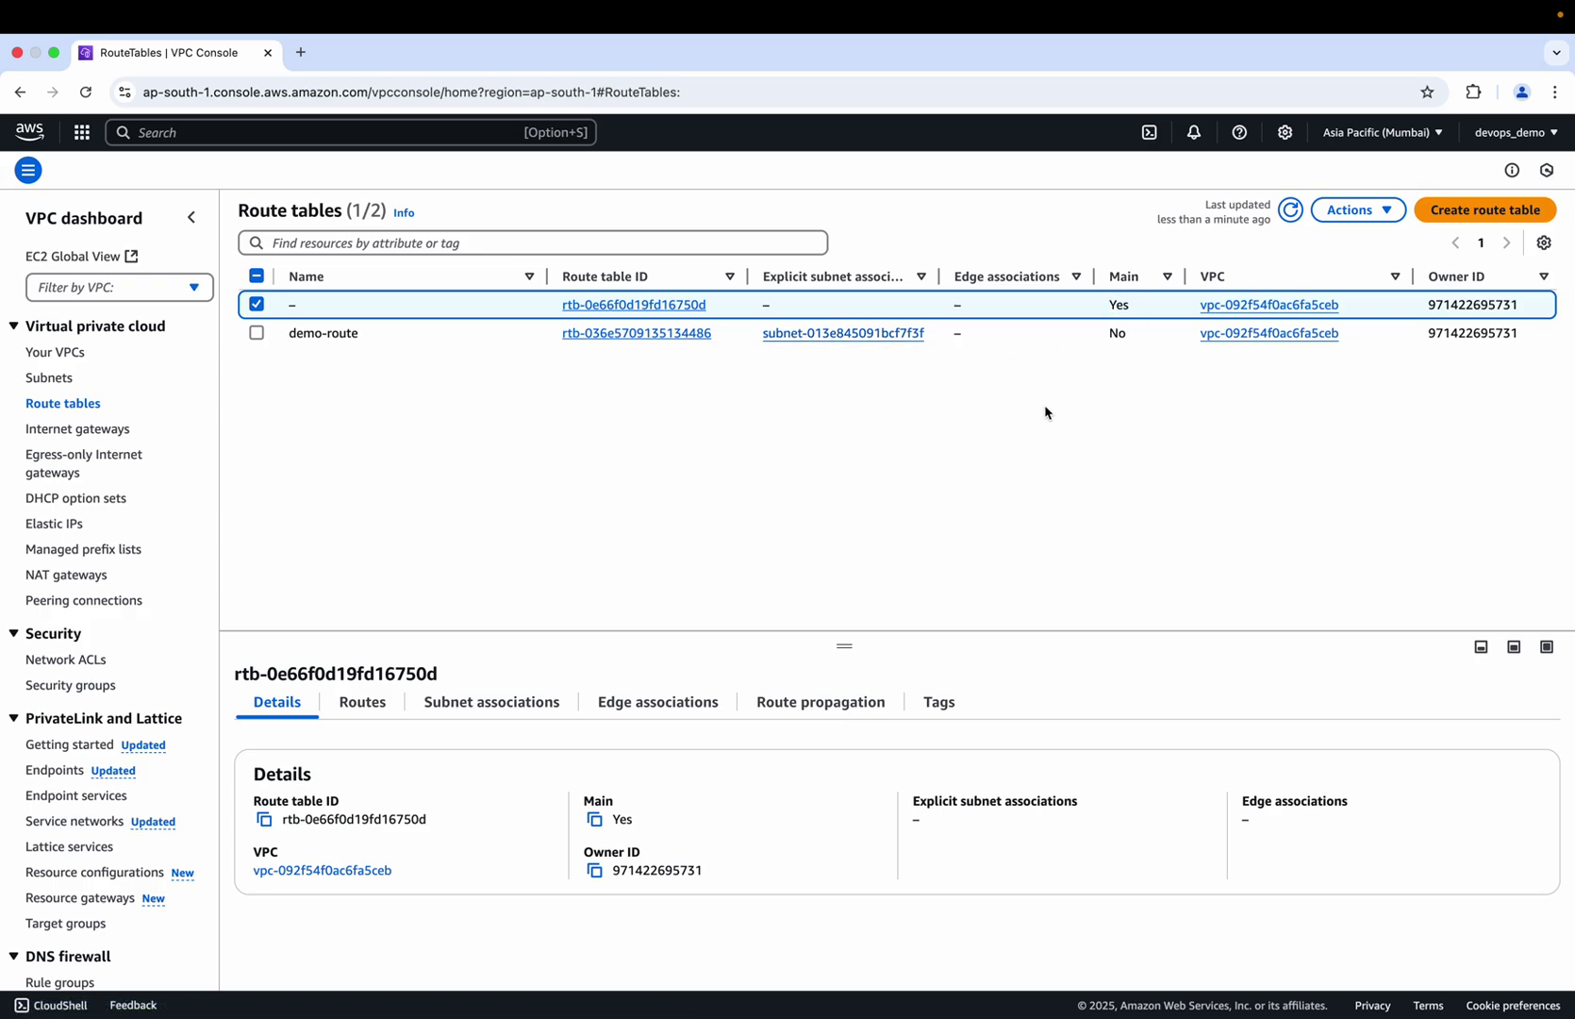
- Switch to the PowerPoint presentation and show slide 98, Subnets, Route Tables and Internet Gateway
key(ctrl+Left)
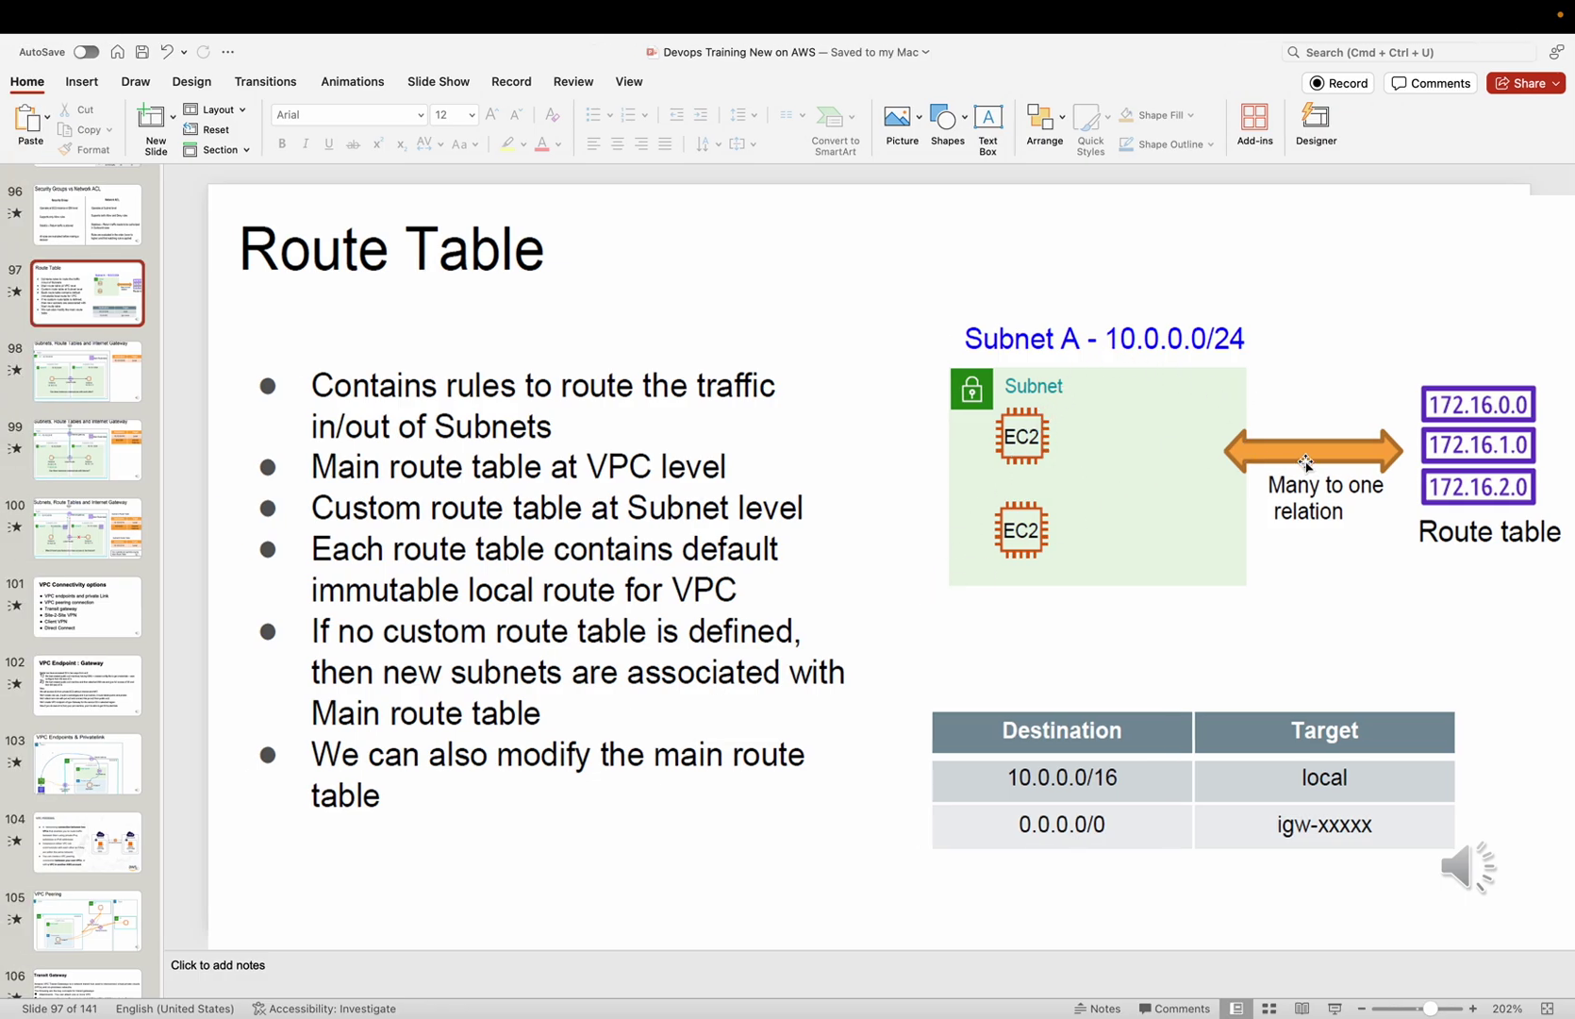
click(80, 391)
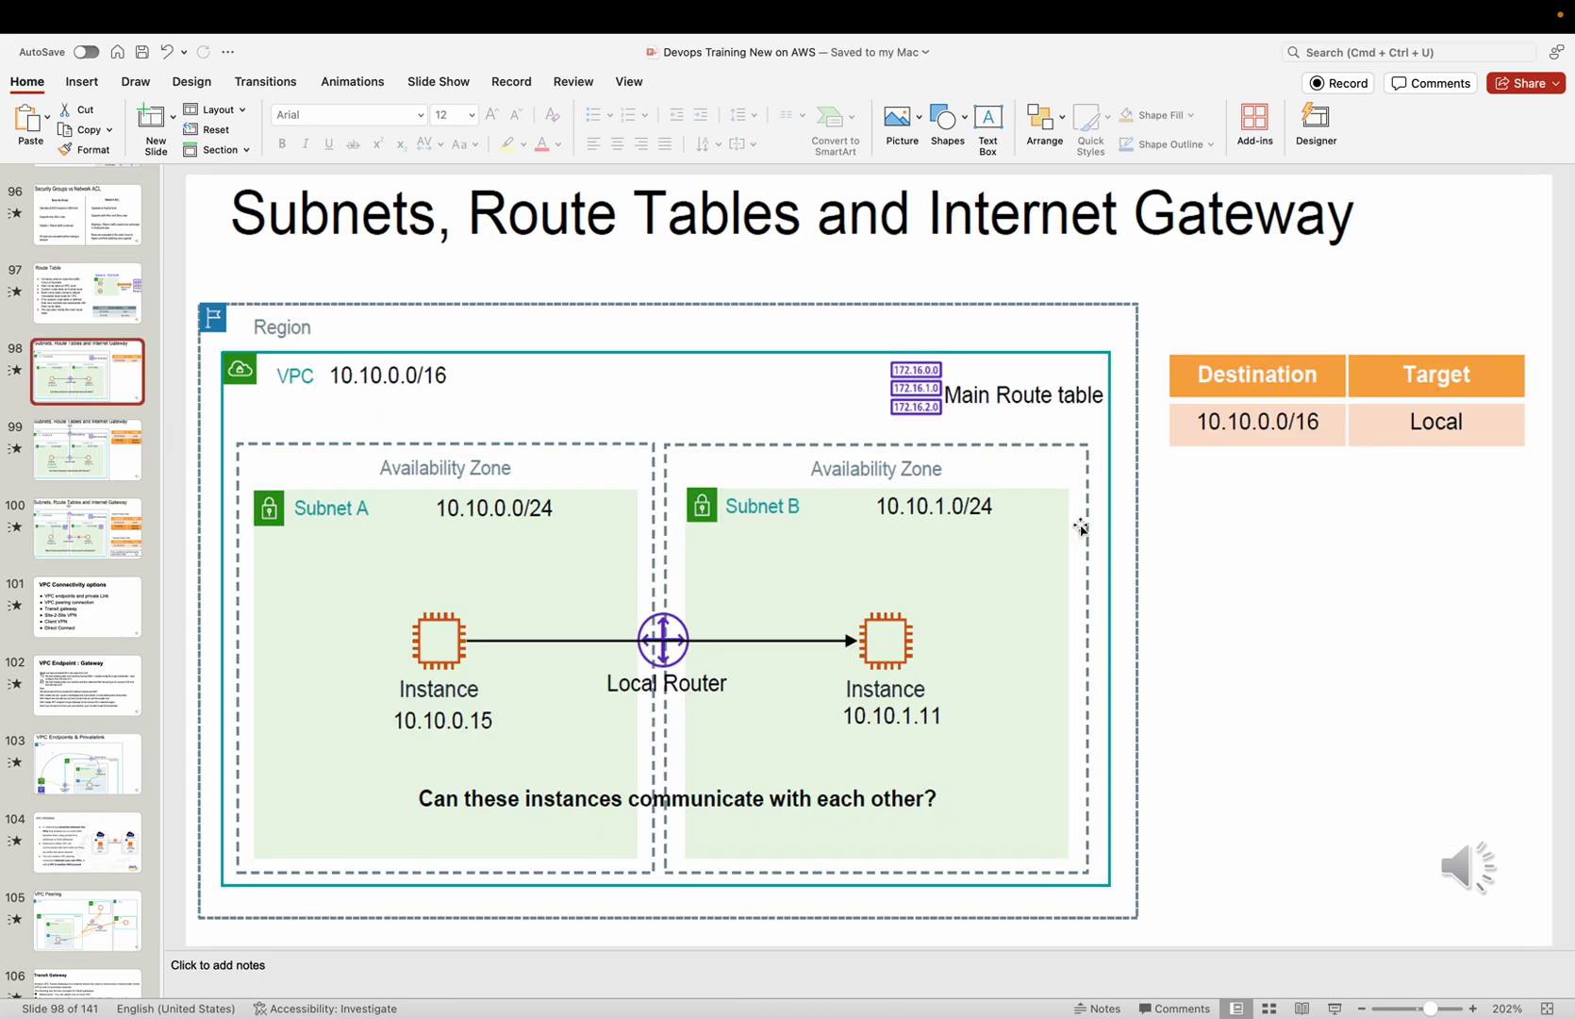